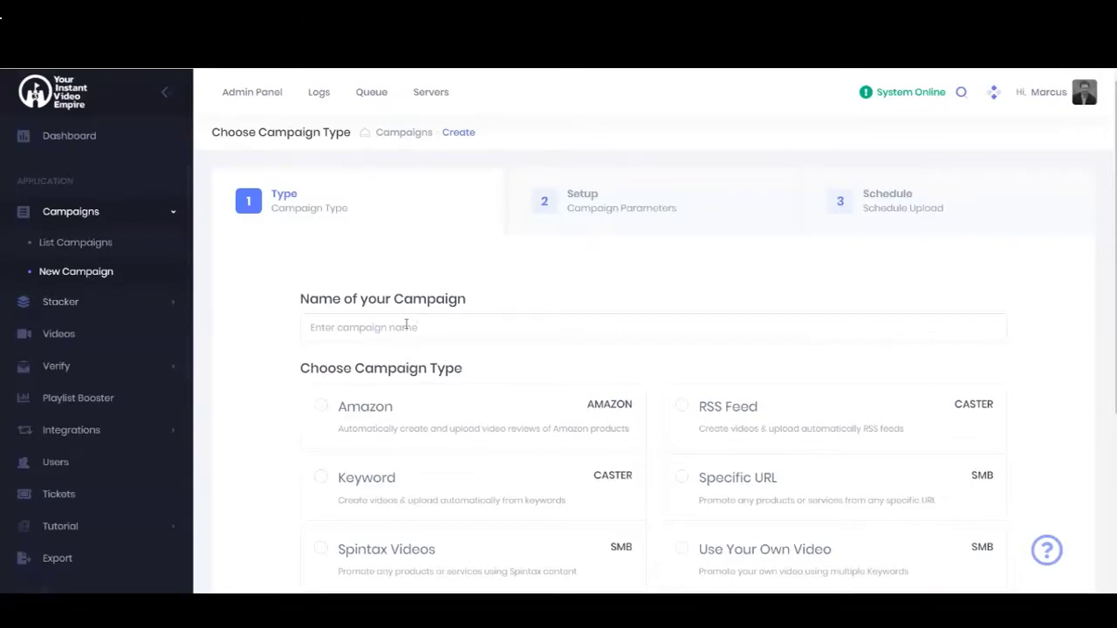
Name the new campaign Hummingbird Feeder, choose the Amazon campaign type and continue to the product setup.
{"action": "scroll", "coordinate": [407, 329], "scroll_direction": "down", "scroll_amount": 1}
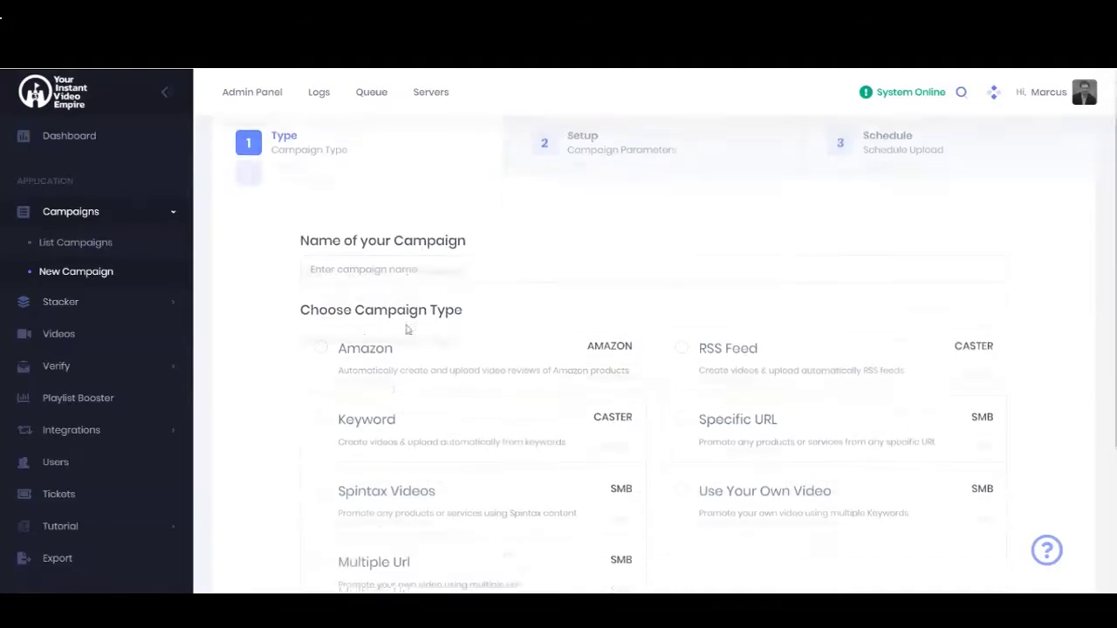
{"action": "left_click", "coordinate": [364, 254]}
{"action": "type", "text": "Hummin"}
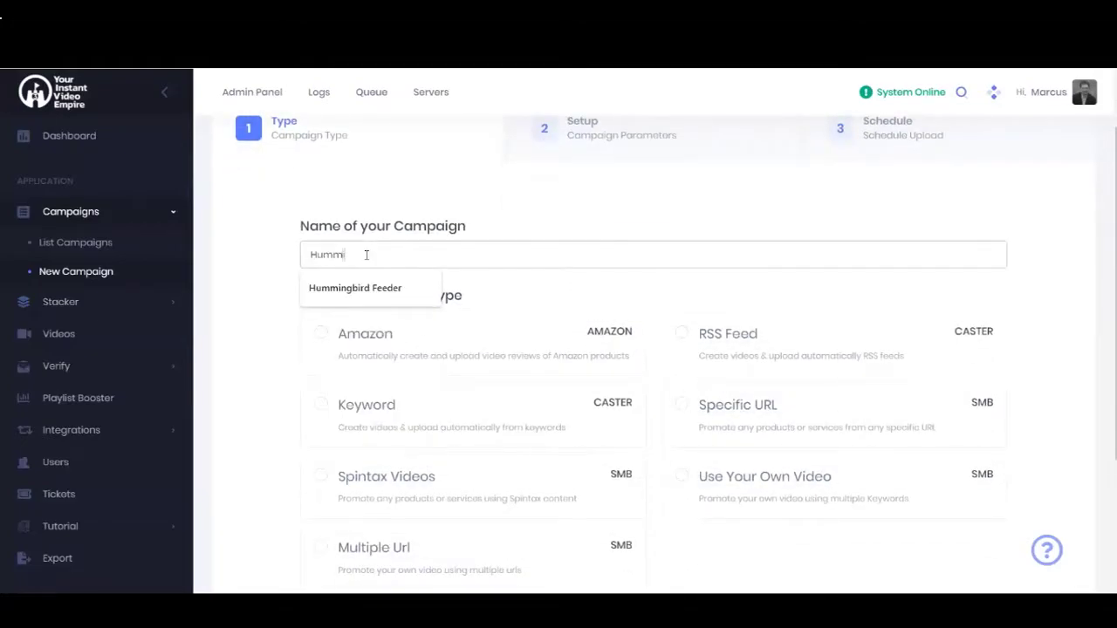
{"action": "left_click", "coordinate": [370, 285]}
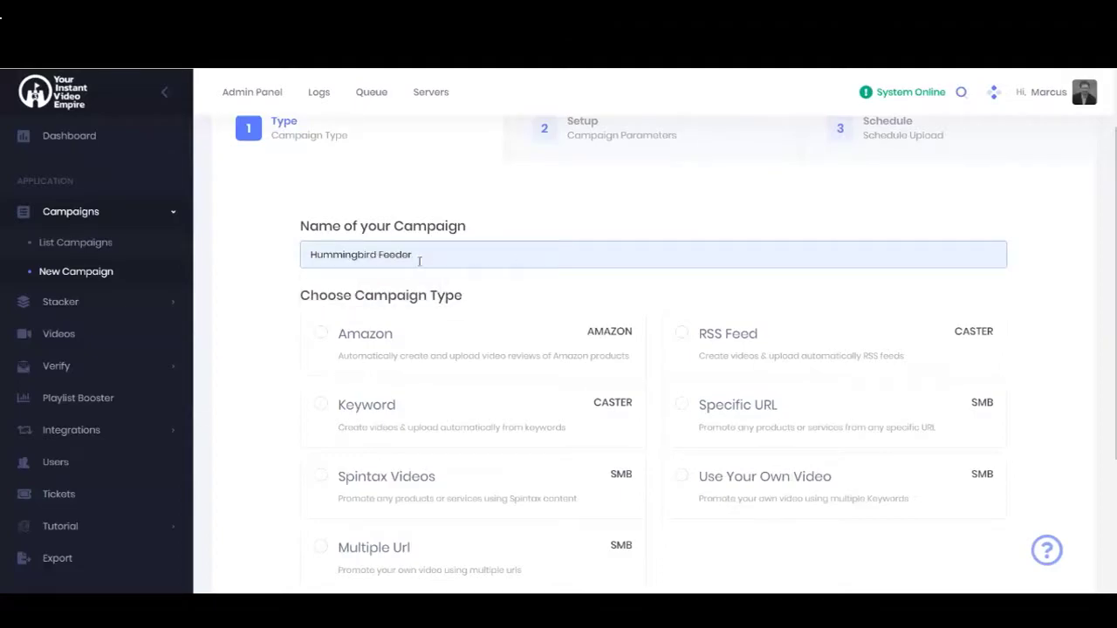
{"action": "left_click", "coordinate": [320, 341]}
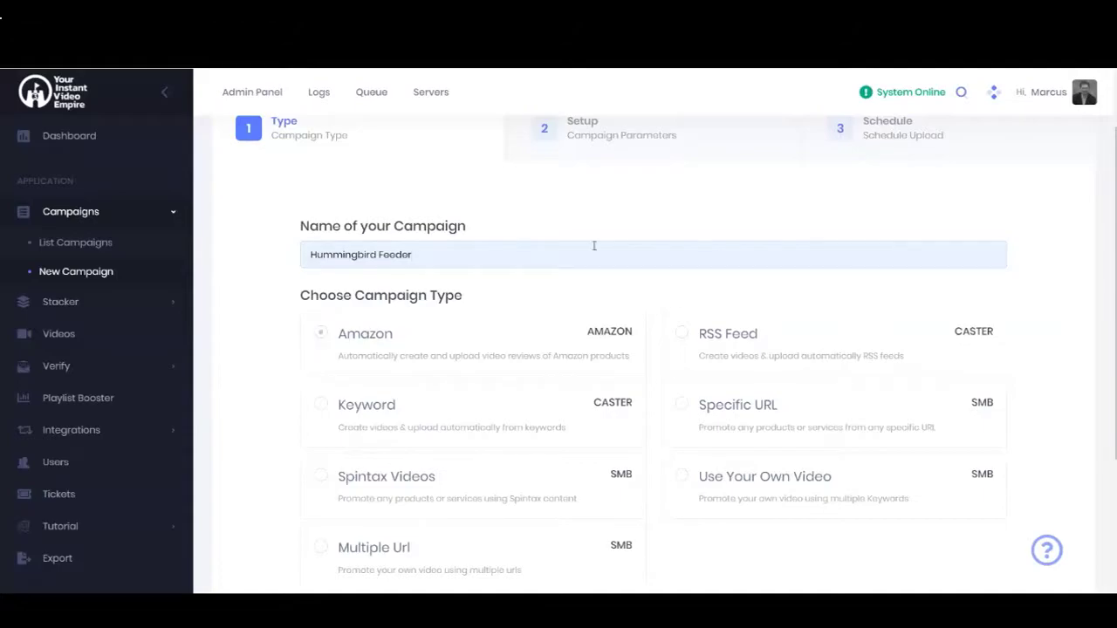
{"action": "scroll", "coordinate": [593, 246], "scroll_direction": "down", "scroll_amount": 2}
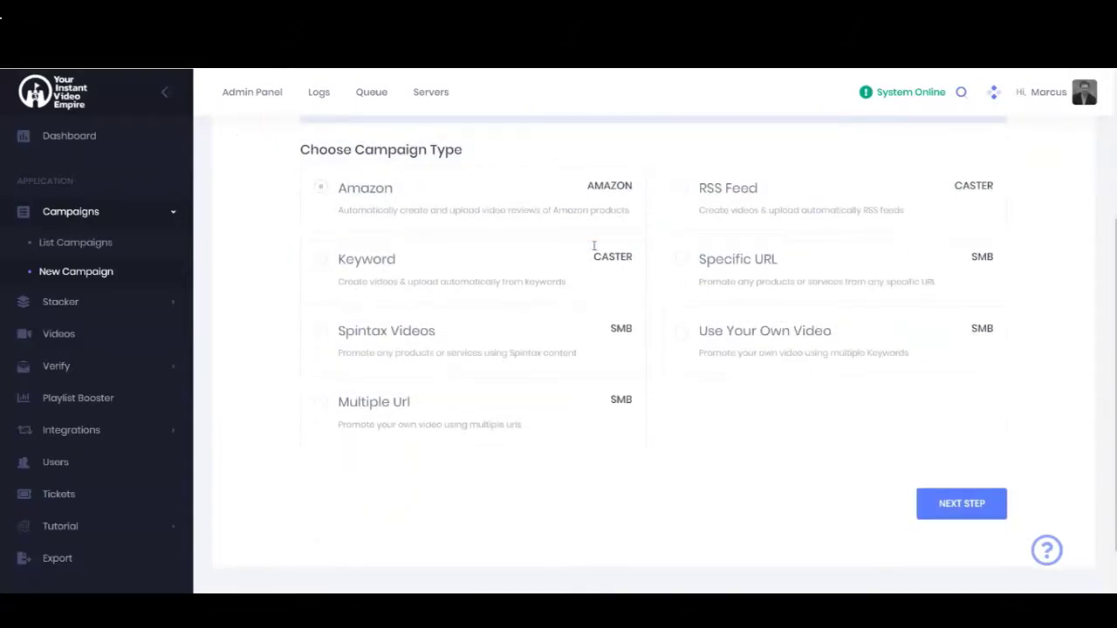
{"action": "left_click", "coordinate": [969, 510]}
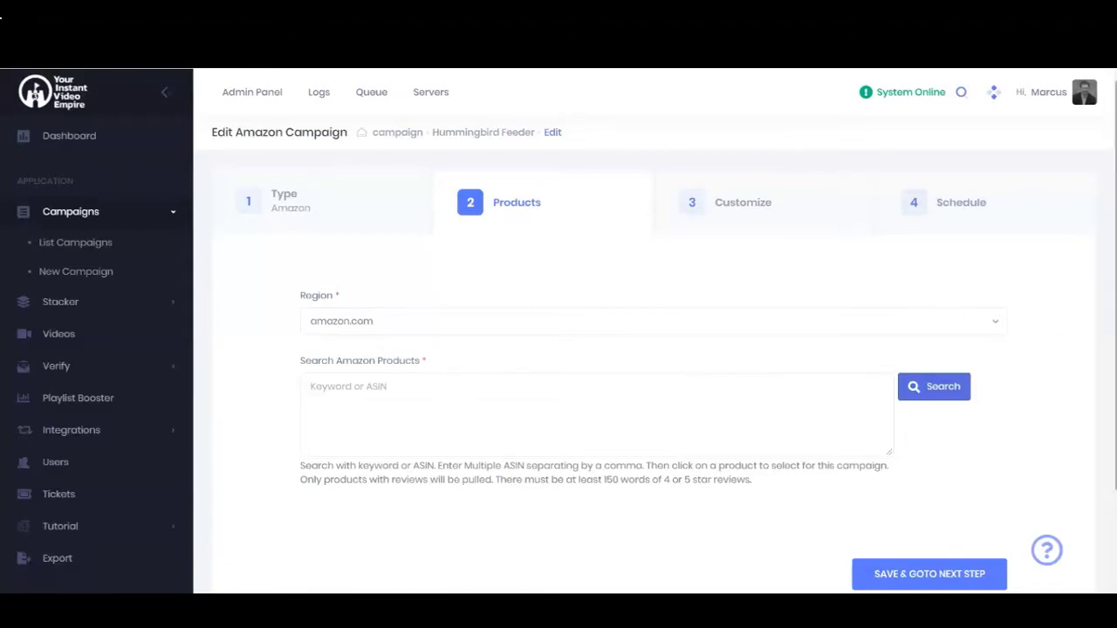
Look through the available Amazon regions and leave the region set to amazon.com.
{"action": "scroll", "coordinate": [1060, 290], "scroll_direction": "down", "scroll_amount": 1}
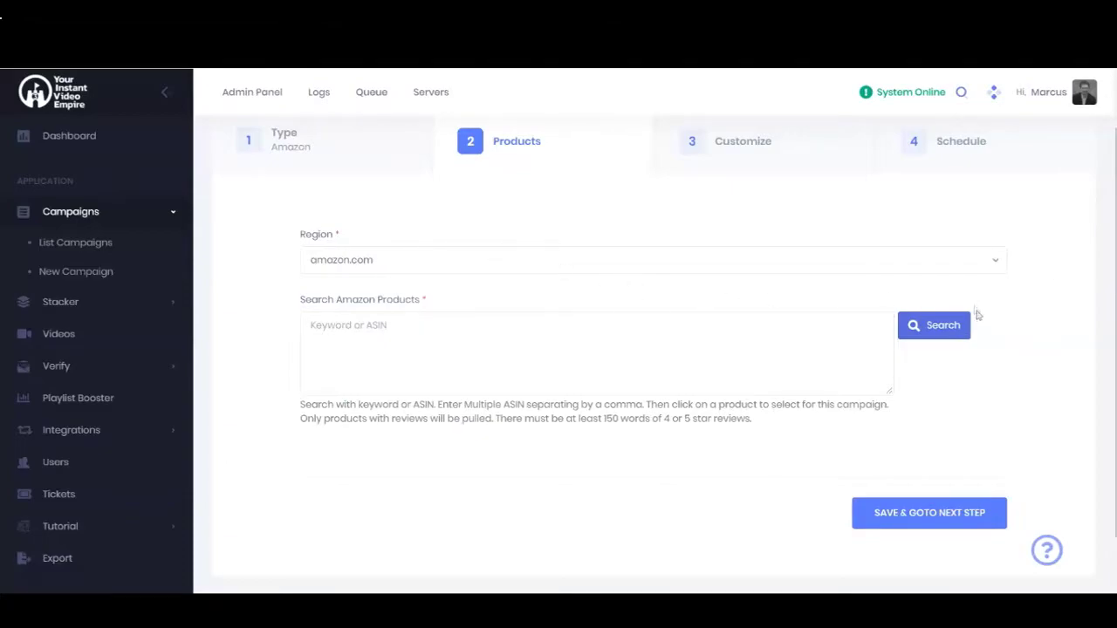
{"action": "left_click", "coordinate": [995, 264]}
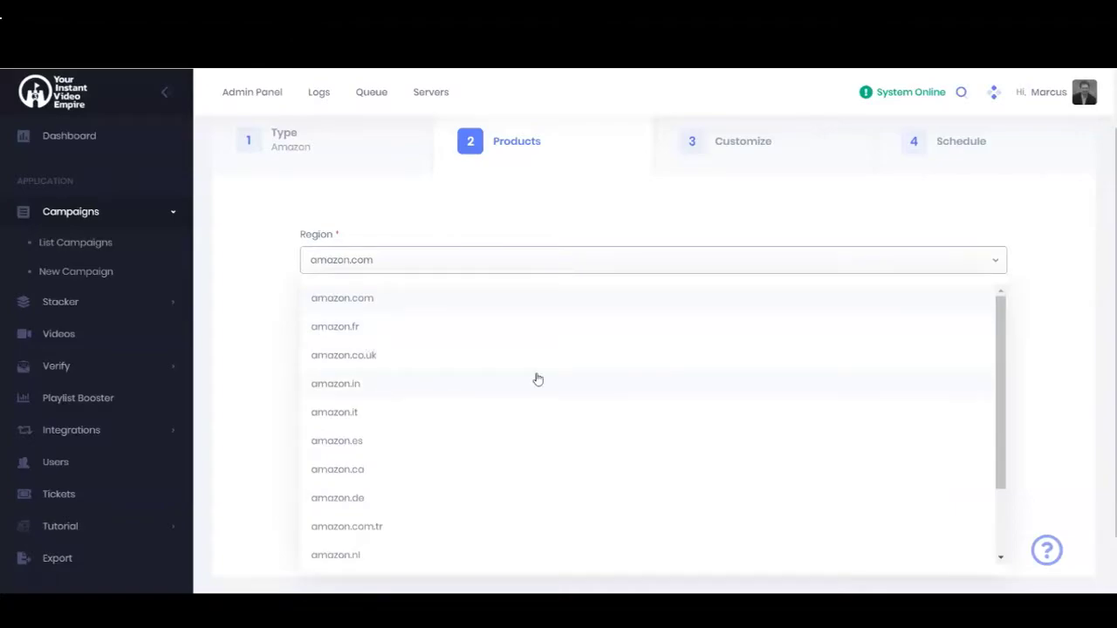
{"action": "scroll", "coordinate": [559, 476], "scroll_direction": "down", "scroll_amount": 1}
{"action": "scroll", "coordinate": [427, 519], "scroll_direction": "up", "scroll_amount": 1}
{"action": "left_click", "coordinate": [258, 268]}
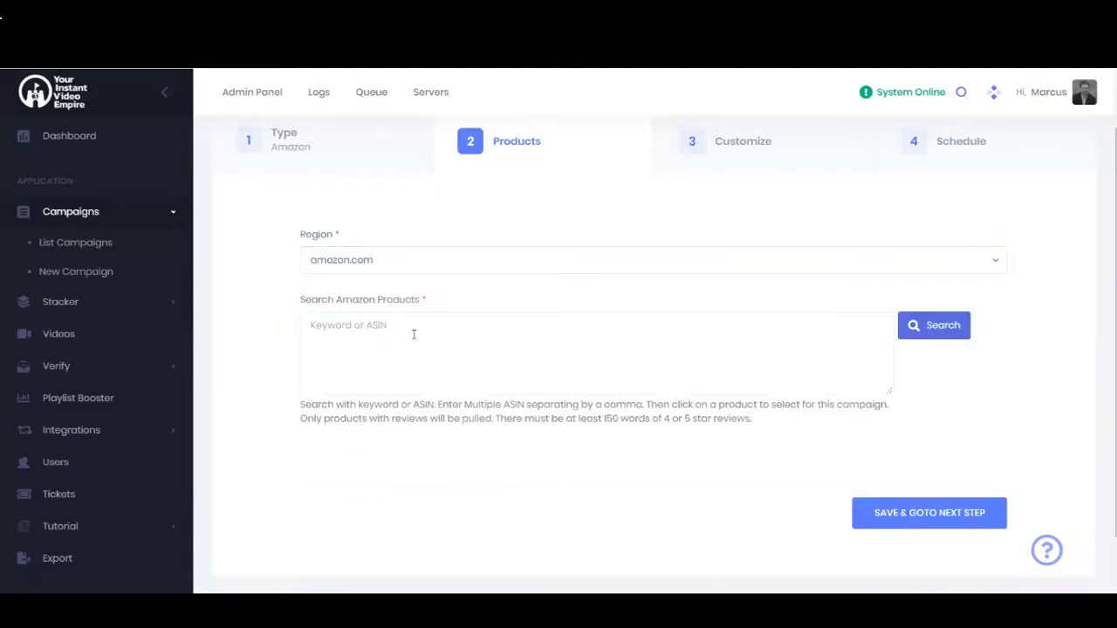
Search the Amazon products for "hummingbird feeder".
{"action": "scroll", "coordinate": [418, 329], "scroll_direction": "down", "scroll_amount": 1}
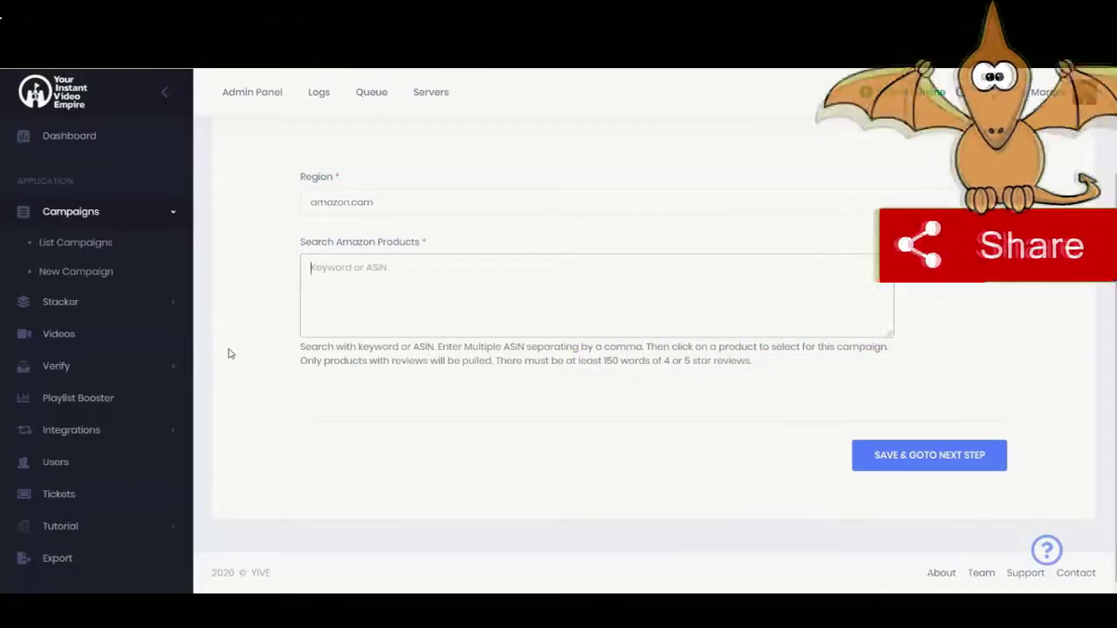
{"action": "type", "text": "hummin"}
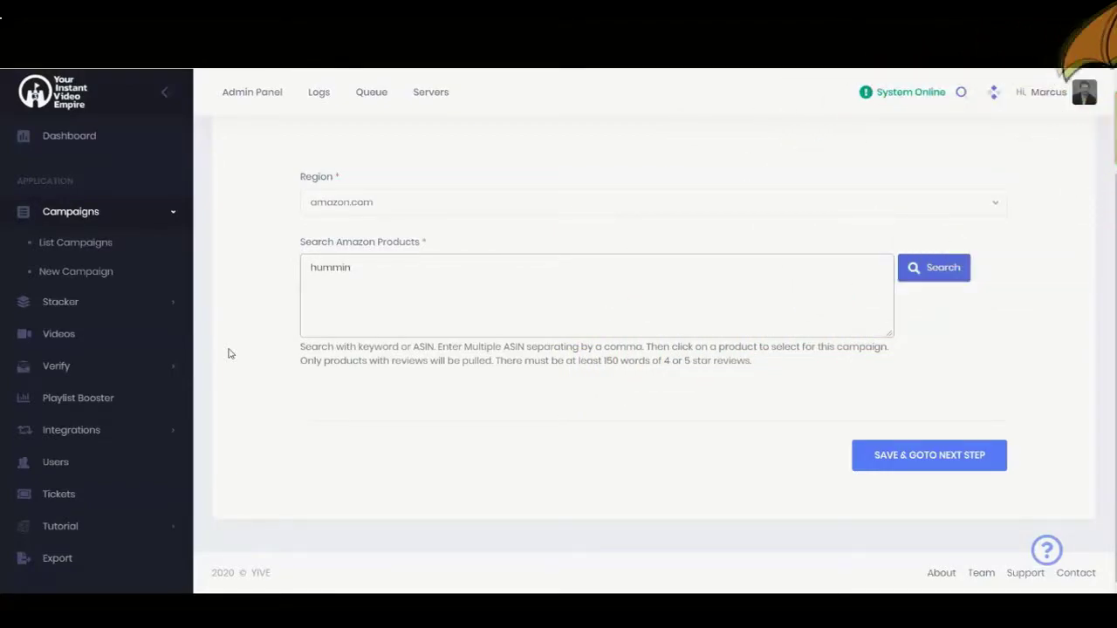
{"action": "type", "text": "gbird fee"}
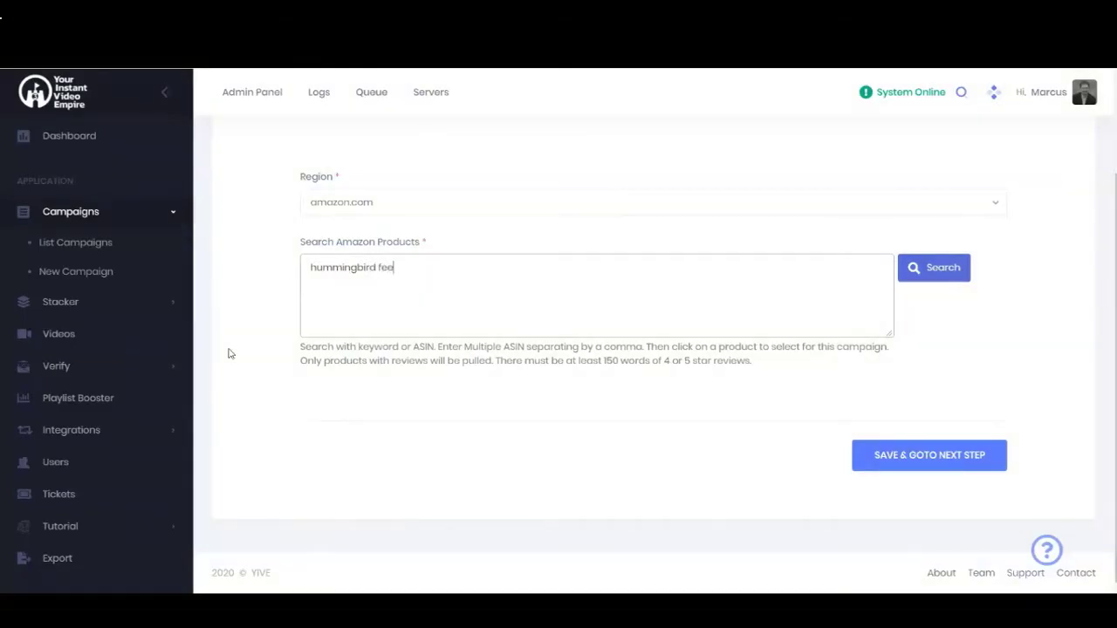
{"action": "type", "text": "der"}
{"action": "left_click", "coordinate": [947, 276]}
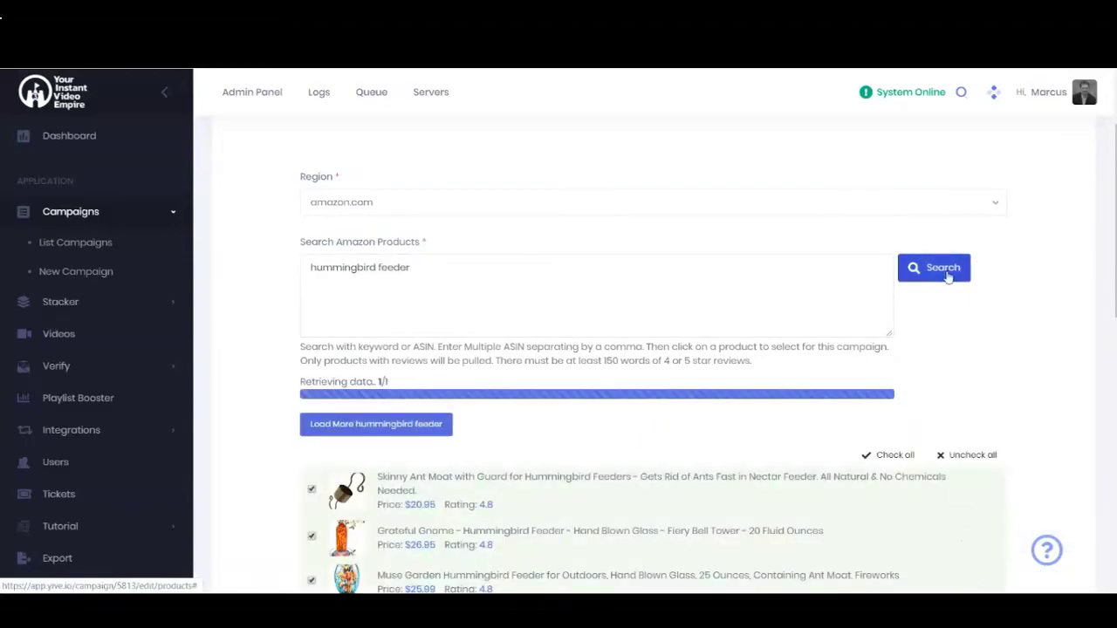
Look through the retrieved hummingbird feeder products with their prices and ratings.
{"action": "scroll", "coordinate": [979, 273], "scroll_direction": "down", "scroll_amount": 5}
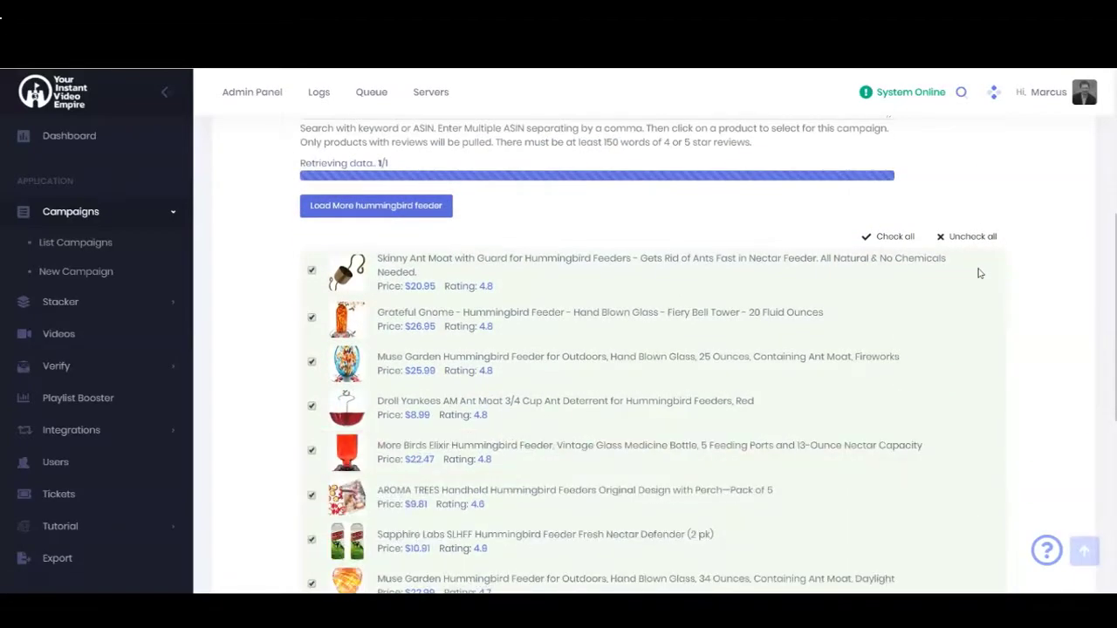
{"action": "scroll", "coordinate": [978, 273], "scroll_direction": "down", "scroll_amount": 5}
{"action": "scroll", "coordinate": [978, 274], "scroll_direction": "up", "scroll_amount": 4}
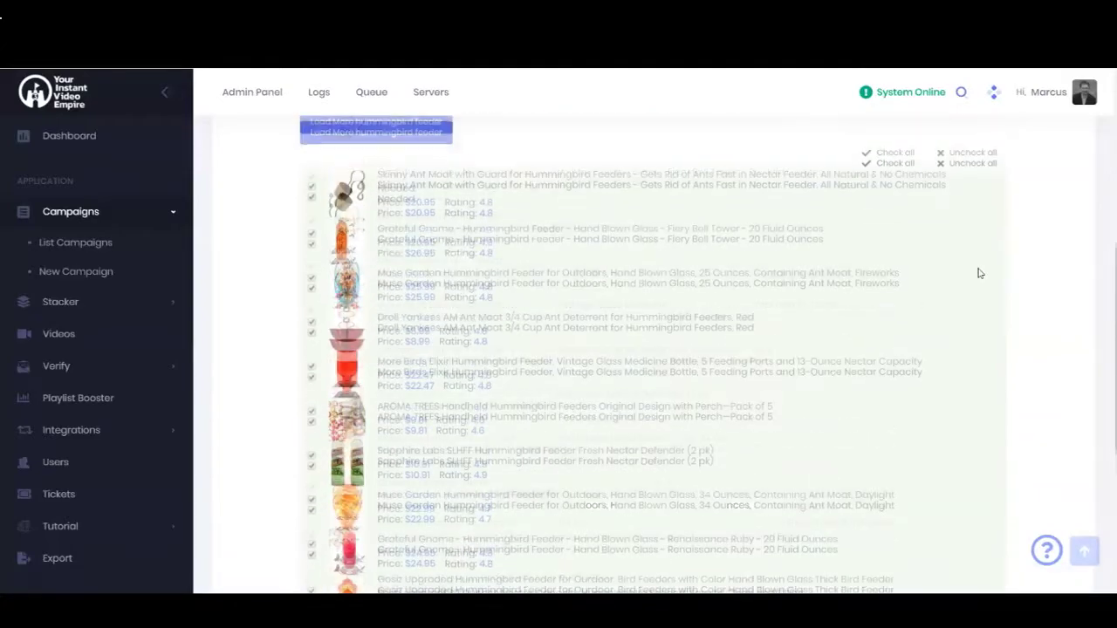
{"action": "scroll", "coordinate": [979, 273], "scroll_direction": "down", "scroll_amount": 5}
{"action": "scroll", "coordinate": [973, 274], "scroll_direction": "up", "scroll_amount": 6}
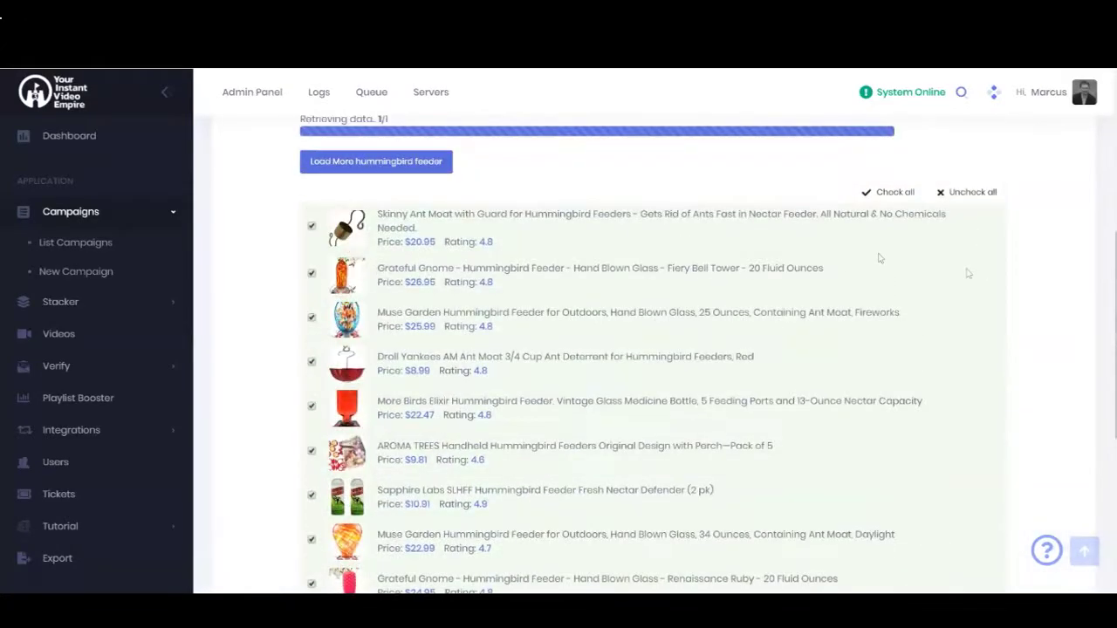
{"action": "left_click", "coordinate": [393, 162]}
{"action": "scroll", "coordinate": [516, 179], "scroll_direction": "down", "scroll_amount": 5}
{"action": "scroll", "coordinate": [514, 179], "scroll_direction": "down", "scroll_amount": 2}
{"action": "scroll", "coordinate": [514, 179], "scroll_direction": "up", "scroll_amount": 5}
{"action": "scroll", "coordinate": [1011, 285], "scroll_direction": "down", "scroll_amount": 3}
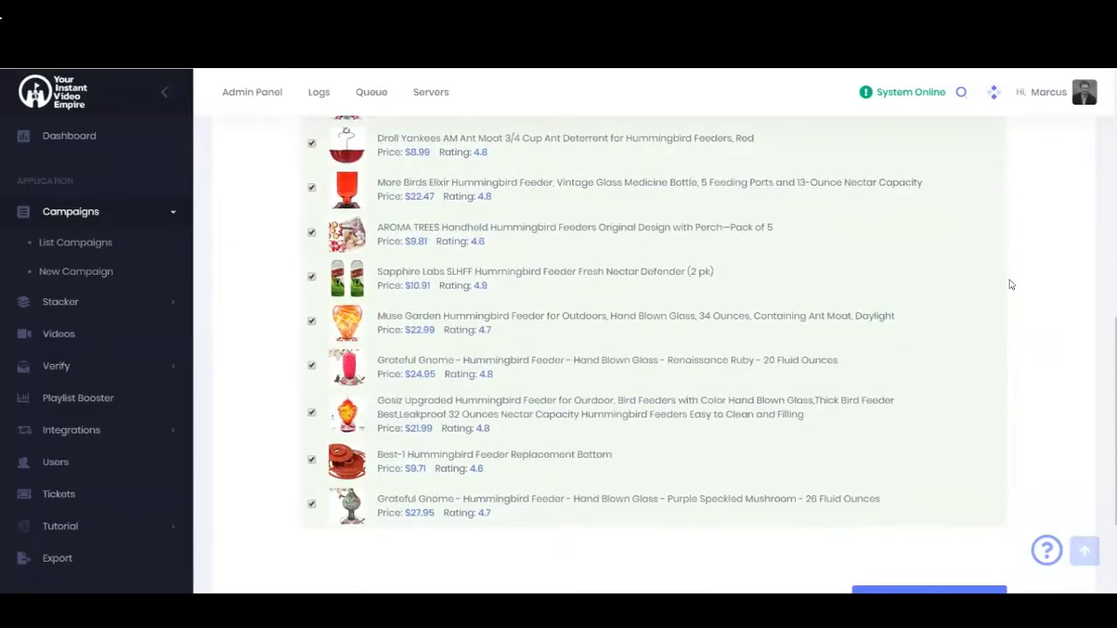
{"action": "scroll", "coordinate": [1010, 285], "scroll_direction": "up", "scroll_amount": 3}
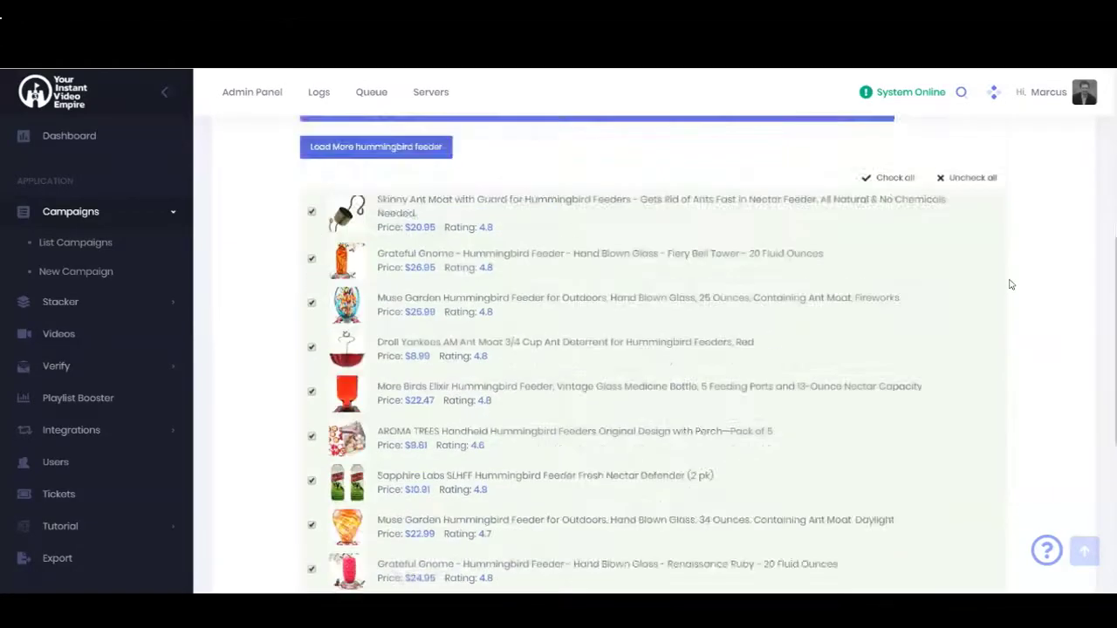
{"action": "scroll", "coordinate": [1011, 285], "scroll_direction": "down", "scroll_amount": 1}
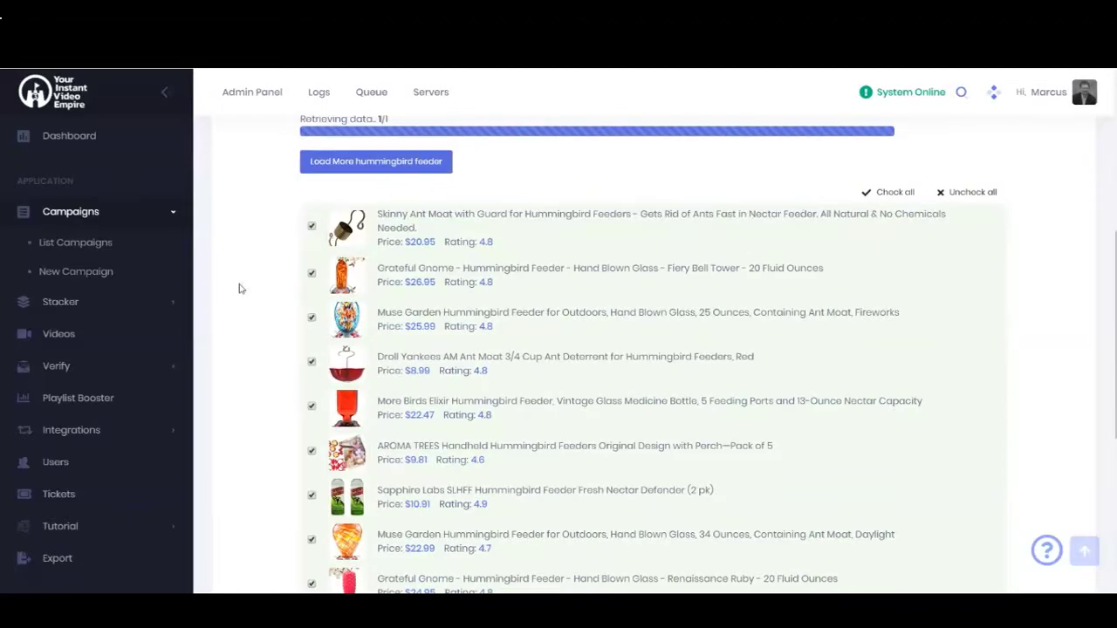
{"action": "scroll", "coordinate": [358, 316], "scroll_direction": "down", "scroll_amount": 2}
{"action": "scroll", "coordinate": [710, 320], "scroll_direction": "up", "scroll_amount": 6}
{"action": "scroll", "coordinate": [885, 305], "scroll_direction": "down", "scroll_amount": 4}
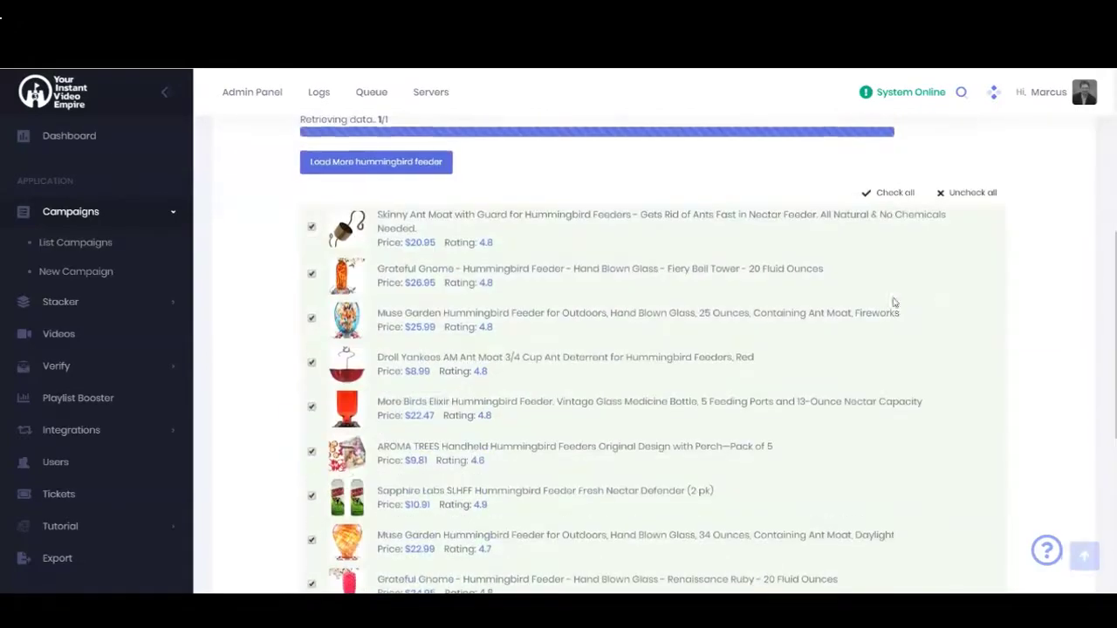
Deselect all products and select only the Skinny Ant Moat, the Muse Garden Fireworks feeder and the More Birds Elixir feeder.
{"action": "left_click", "coordinate": [985, 194]}
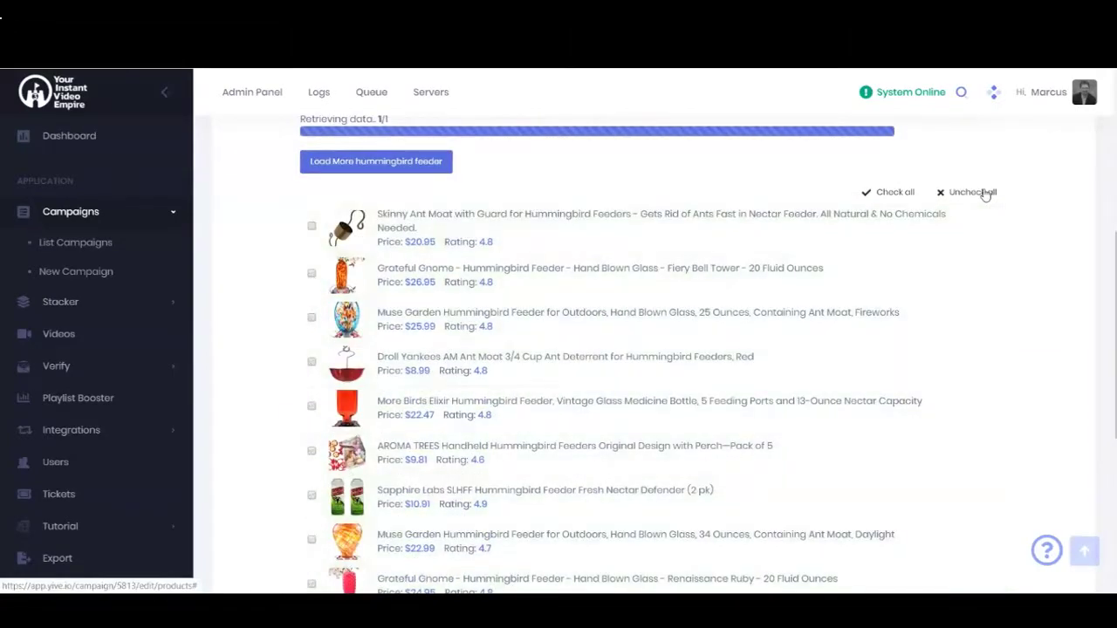
{"action": "left_click", "coordinate": [897, 195]}
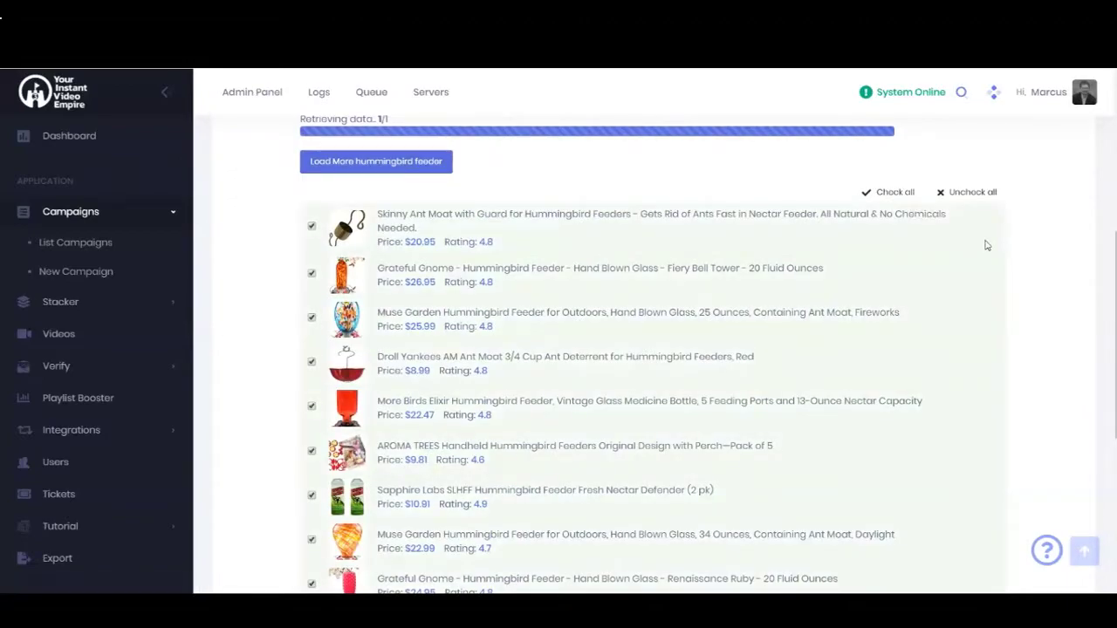
{"action": "left_click", "coordinate": [975, 193]}
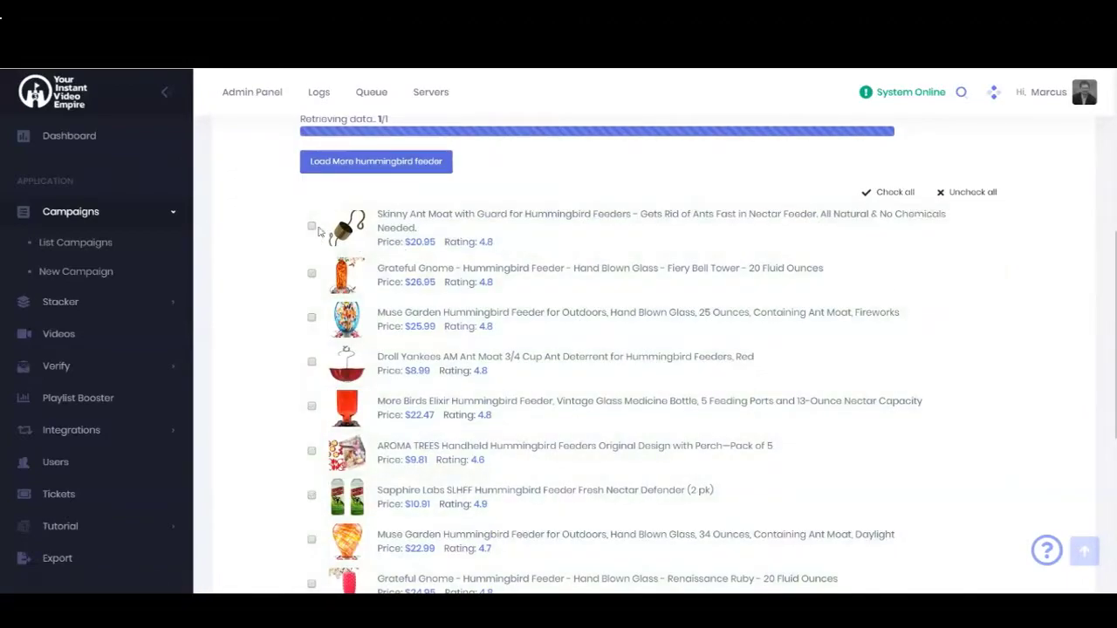
{"action": "left_click", "coordinate": [311, 227]}
{"action": "left_click", "coordinate": [311, 317]}
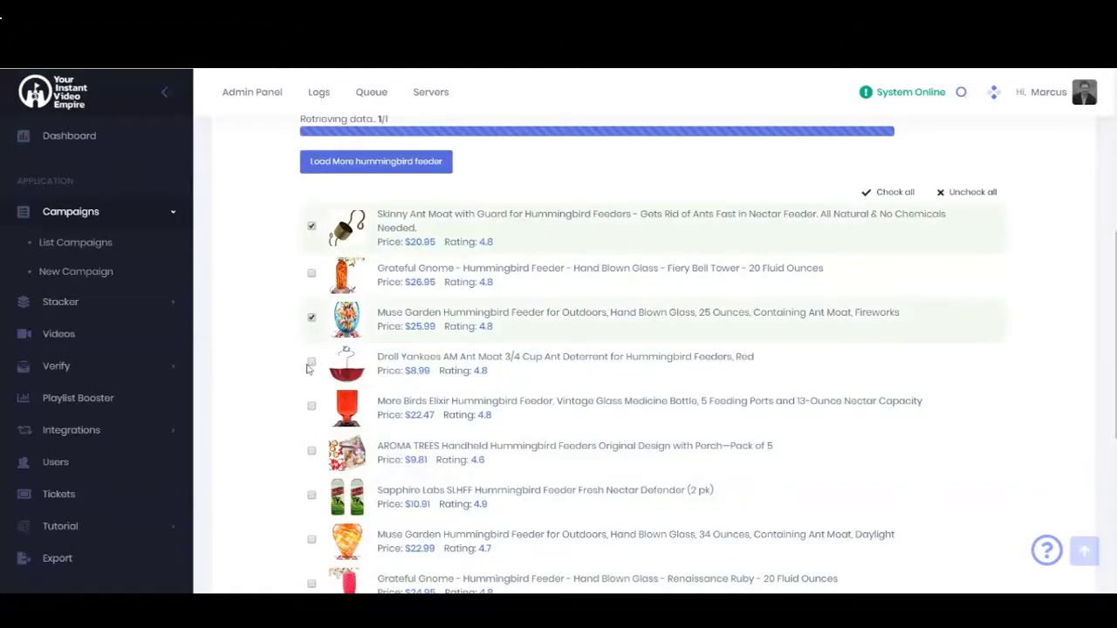
{"action": "left_click", "coordinate": [311, 406]}
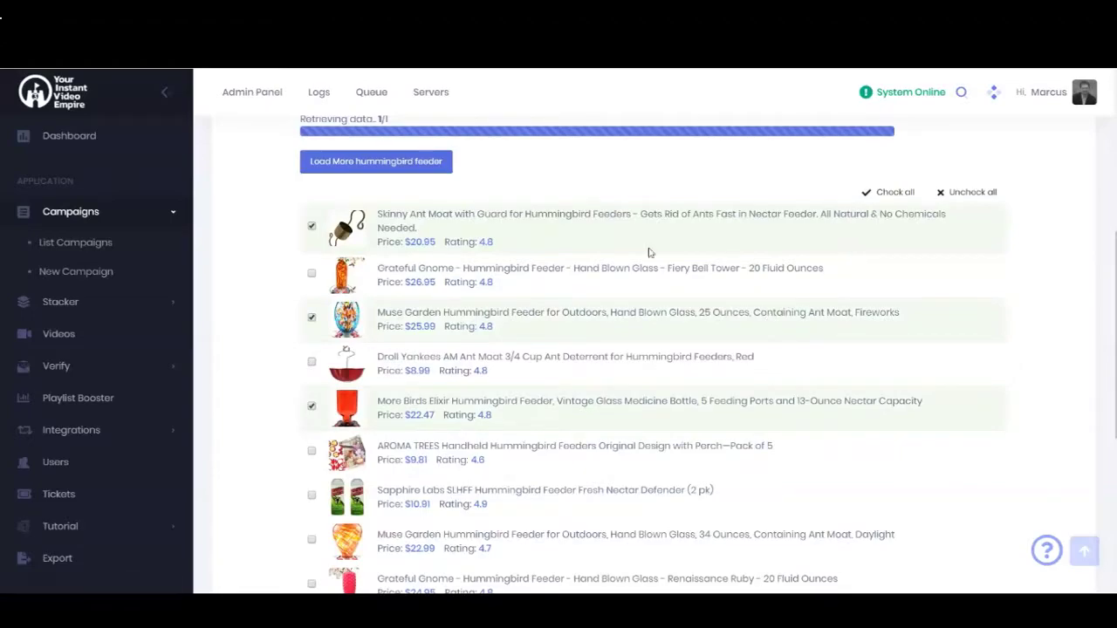
Select all listed products for the campaign and save them to continue to the customization stage.
{"action": "left_click", "coordinate": [909, 192]}
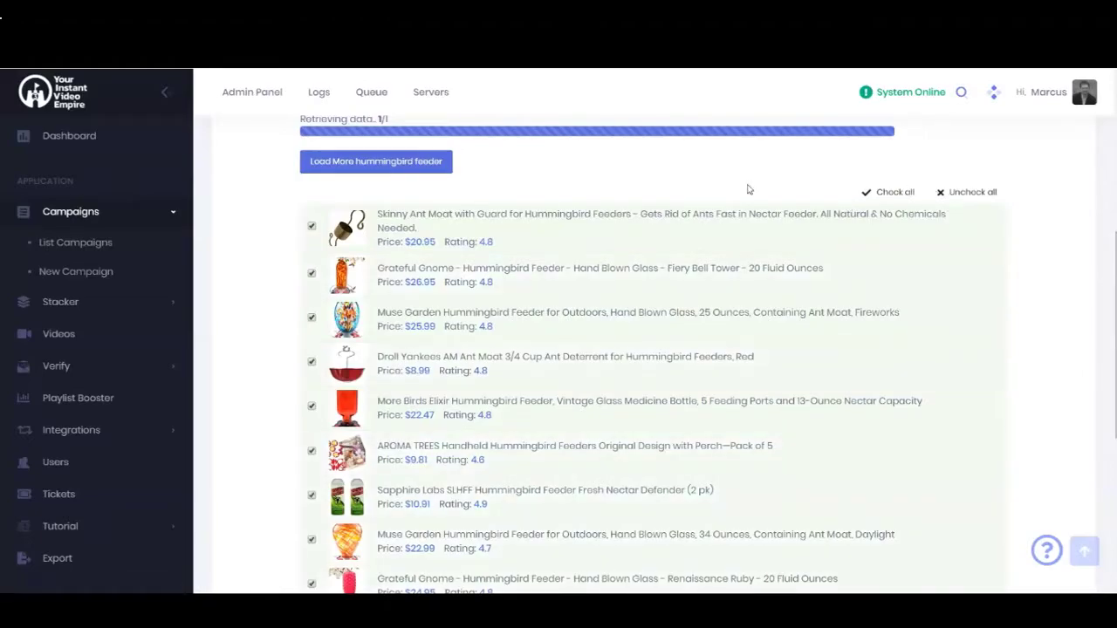
{"action": "scroll", "coordinate": [748, 189], "scroll_direction": "down", "scroll_amount": 5}
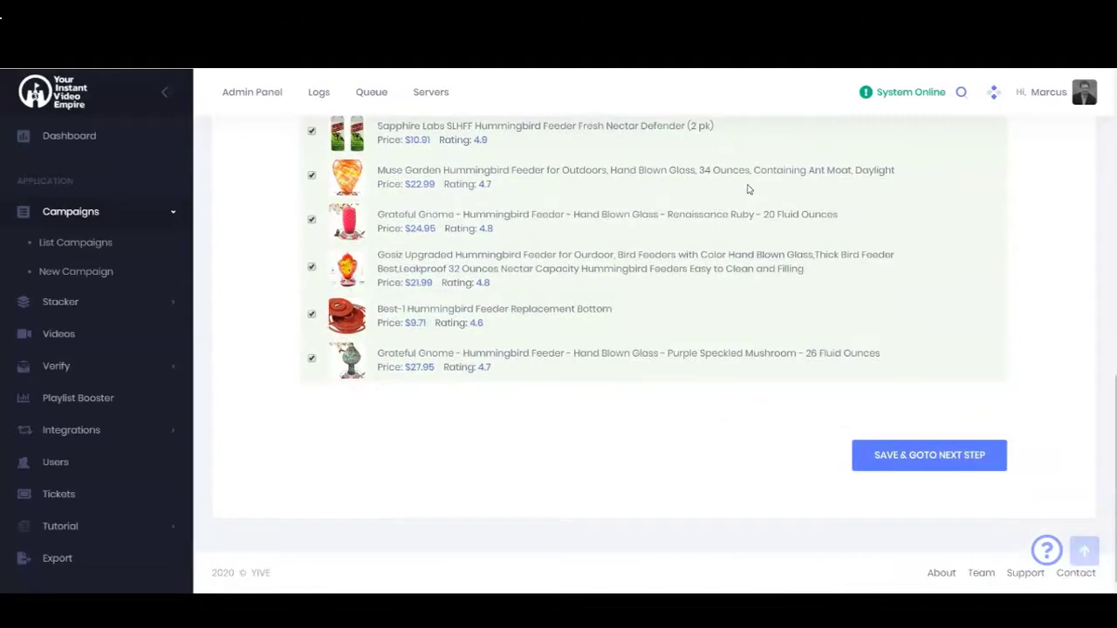
{"action": "left_click", "coordinate": [945, 457]}
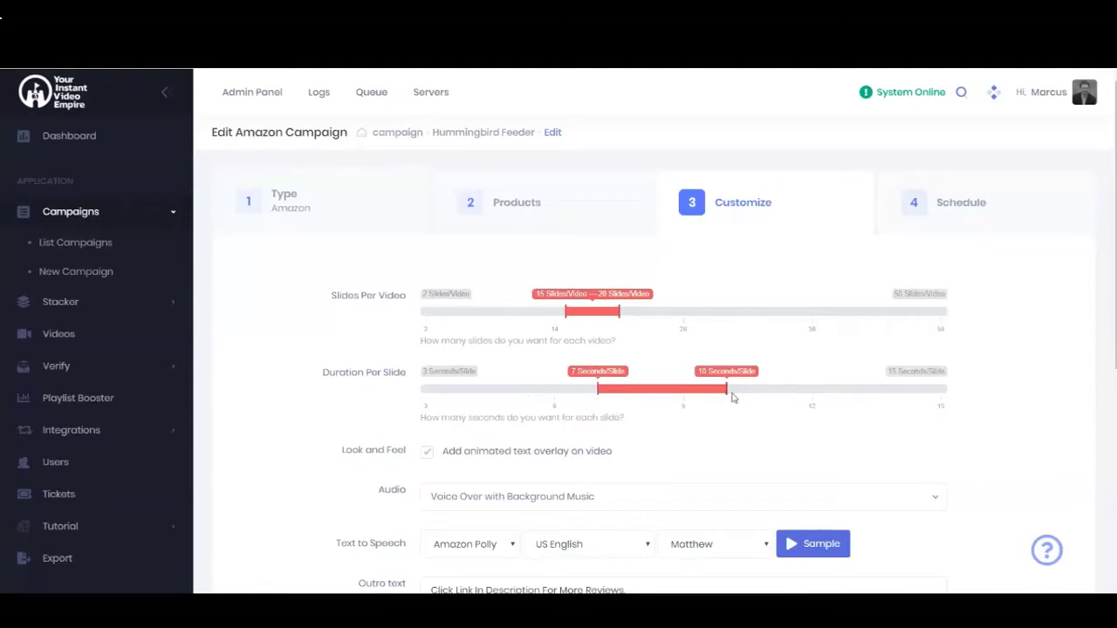
Try the Voice Over Only and Background Music Only audio options, and set the audio back to Voice Over with Background Music.
{"action": "scroll", "coordinate": [342, 341], "scroll_direction": "down", "scroll_amount": 2}
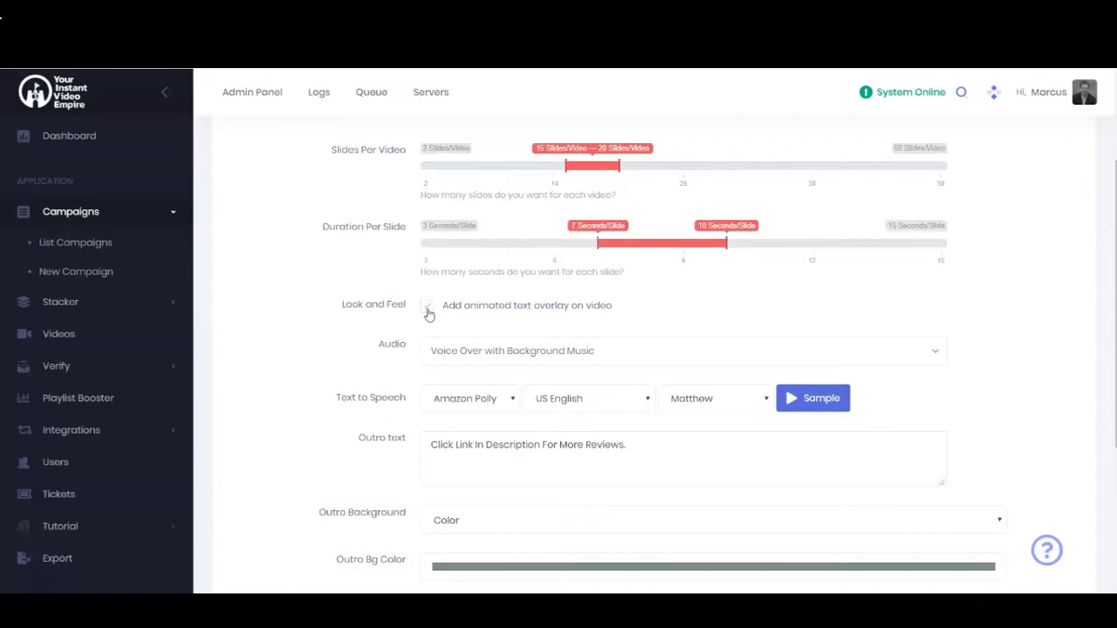
{"action": "left_click", "coordinate": [550, 353]}
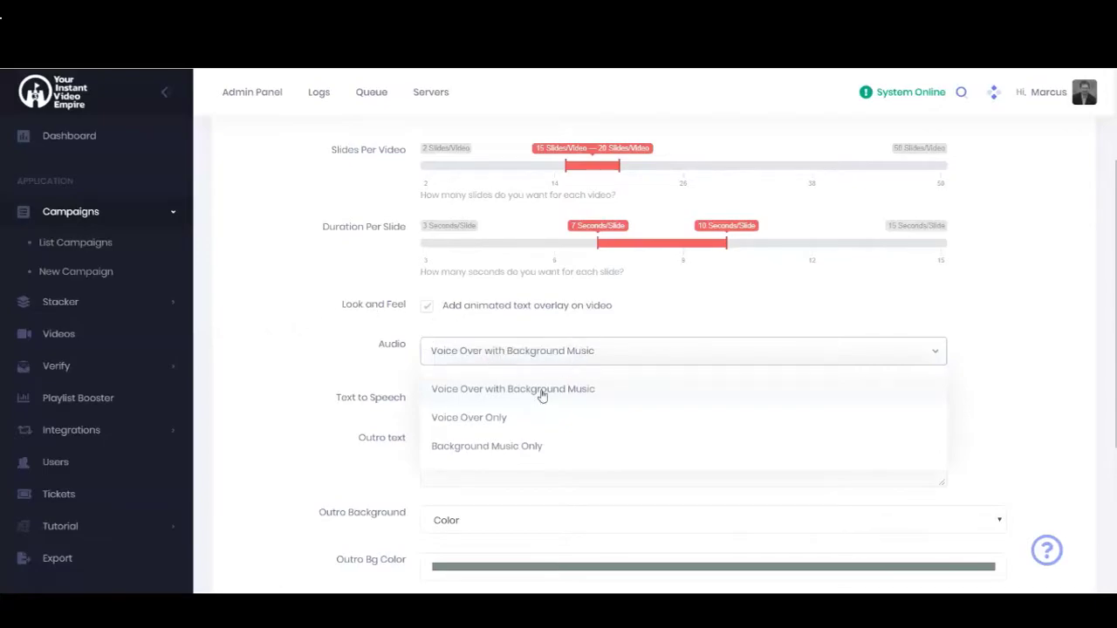
{"action": "left_click", "coordinate": [506, 418]}
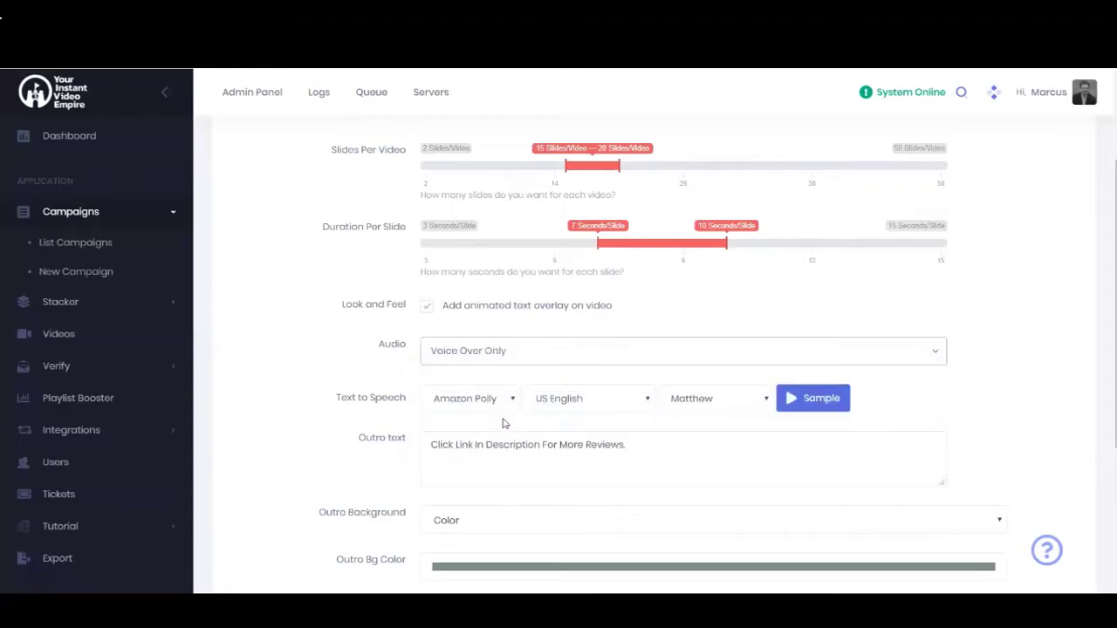
{"action": "left_click", "coordinate": [506, 356]}
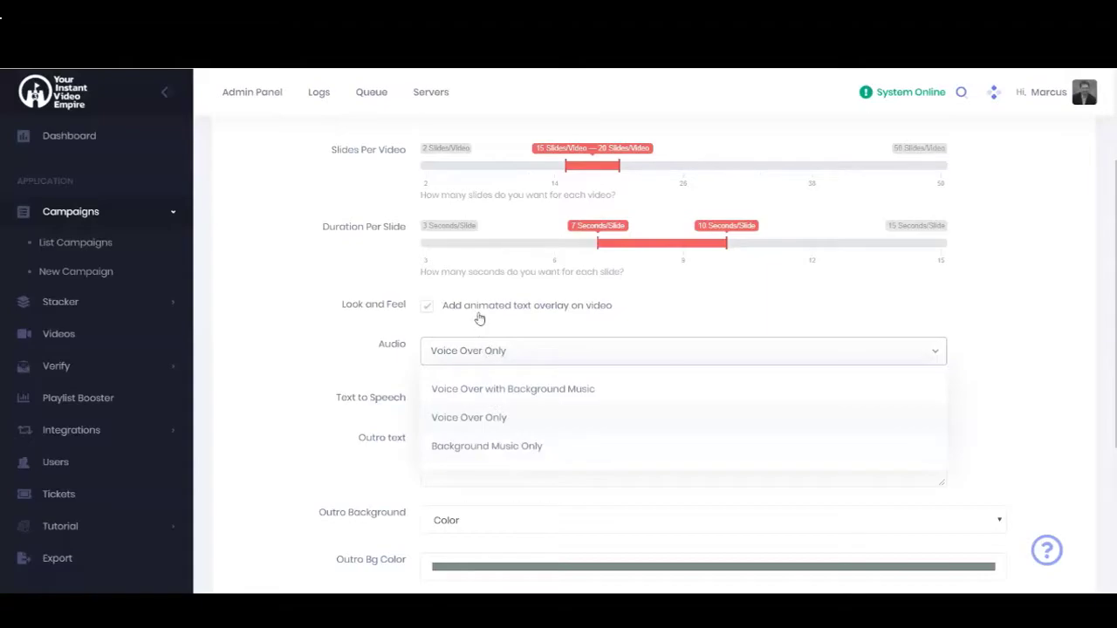
{"action": "left_click", "coordinate": [490, 446]}
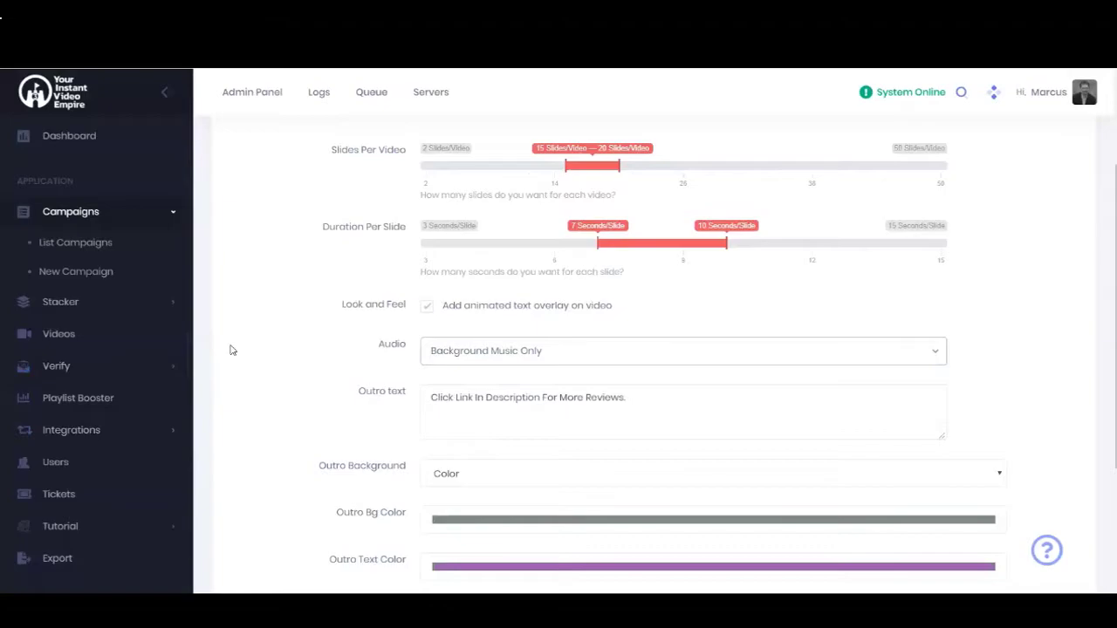
{"action": "left_click", "coordinate": [550, 352]}
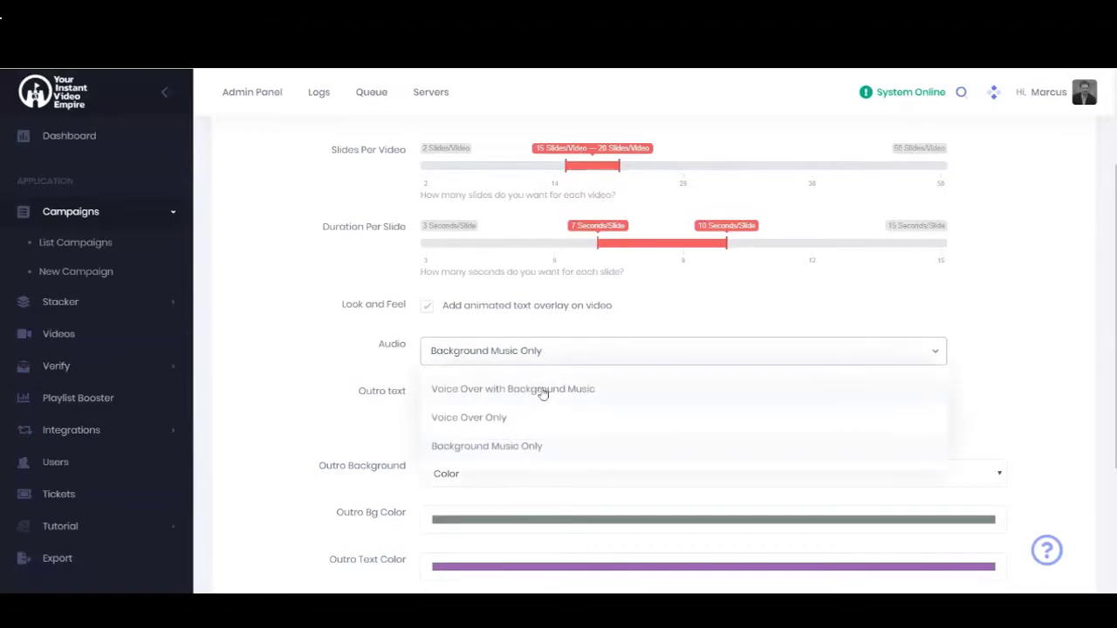
{"action": "left_click", "coordinate": [543, 390]}
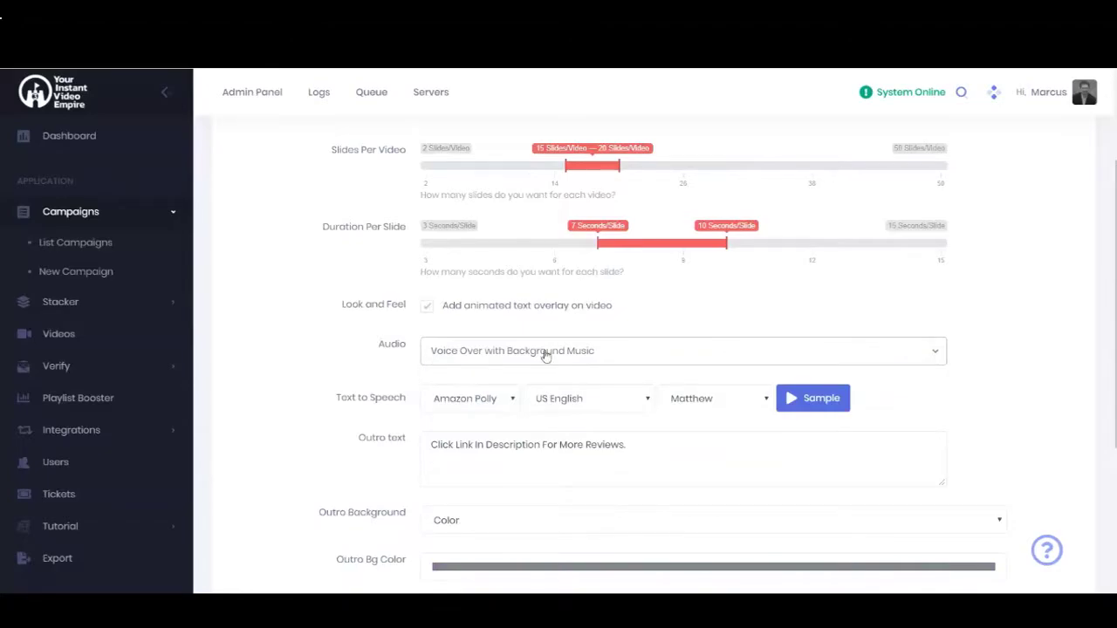
Try Google Voice as the text-to-speech engine, return to Amazon Polly, and look through the languages Amazon Polly offers.
{"action": "scroll", "coordinate": [357, 364], "scroll_direction": "down", "scroll_amount": 2}
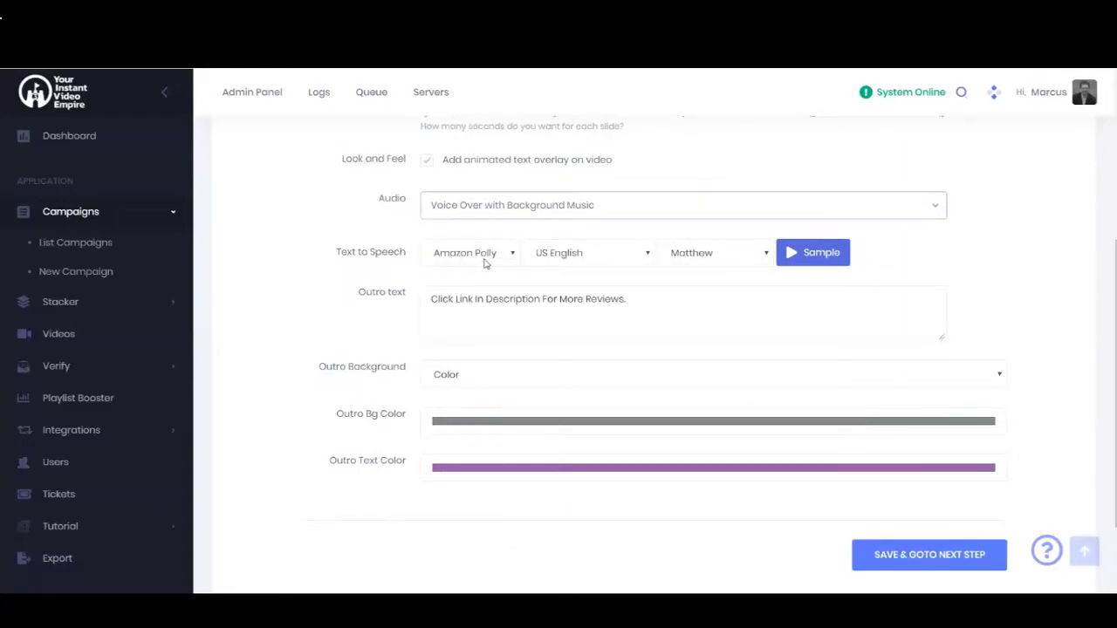
{"action": "left_click", "coordinate": [485, 261]}
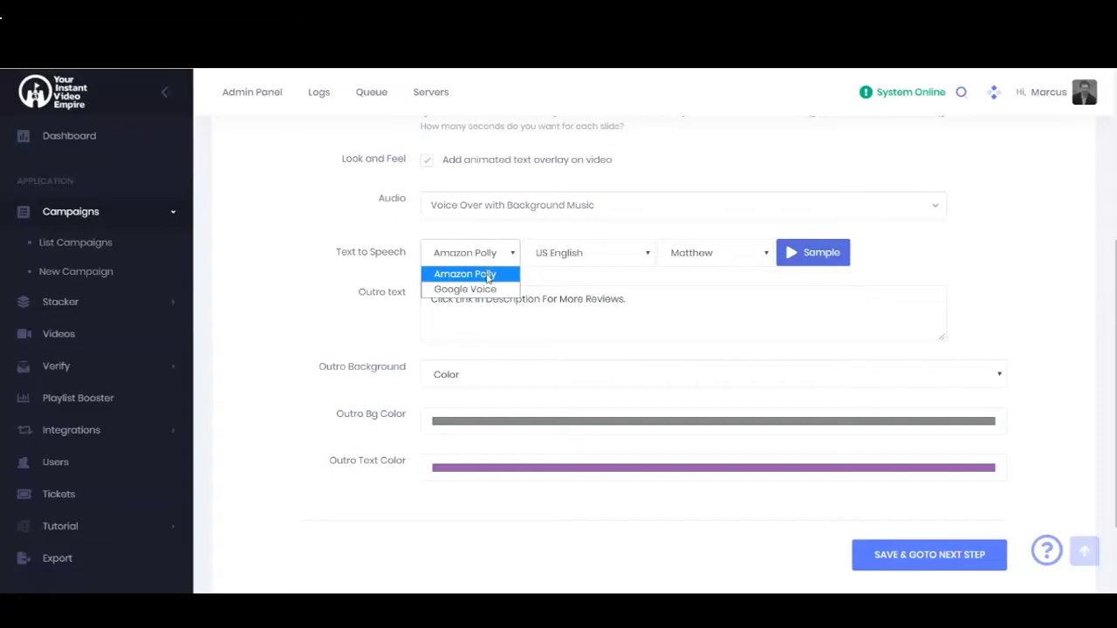
{"action": "left_click", "coordinate": [488, 289]}
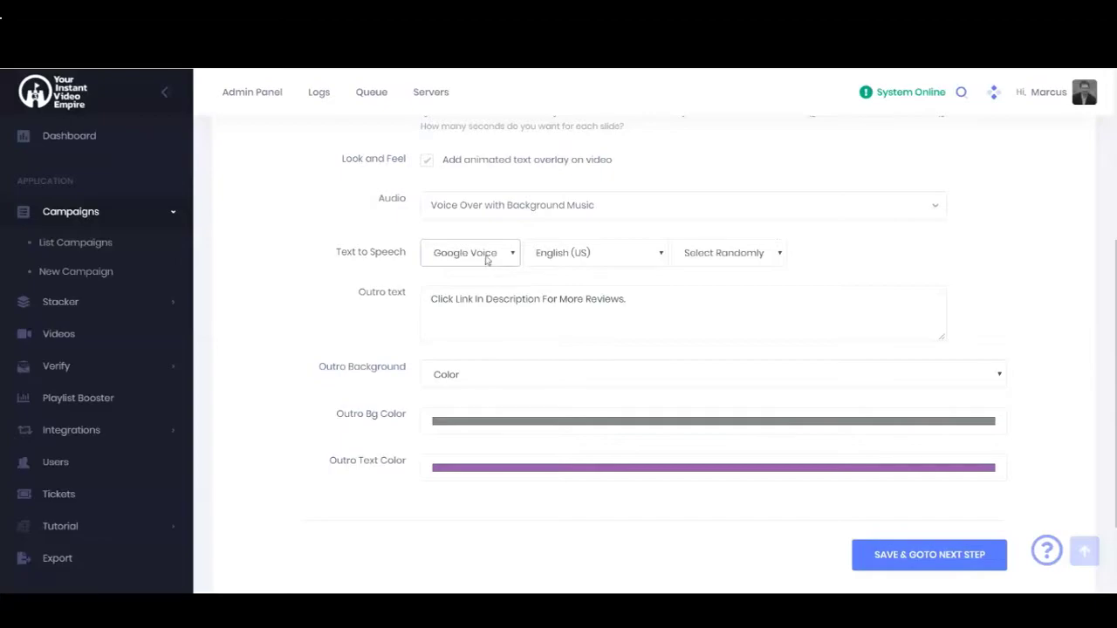
{"action": "left_click", "coordinate": [487, 257]}
{"action": "left_click", "coordinate": [466, 274]}
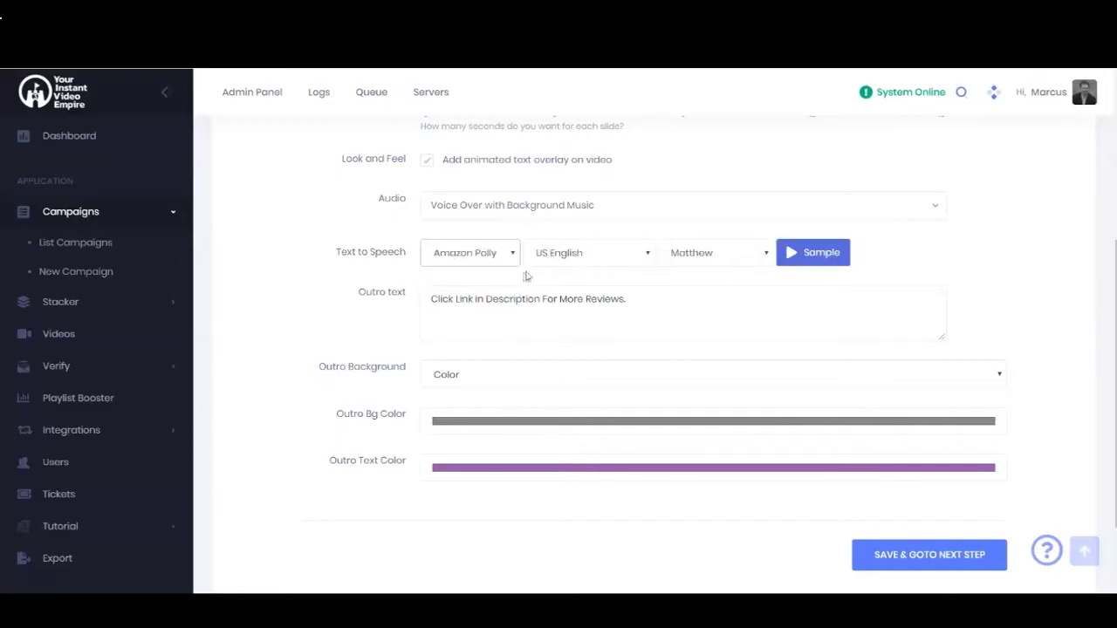
{"action": "left_click", "coordinate": [585, 255]}
{"action": "left_click", "coordinate": [585, 255]}
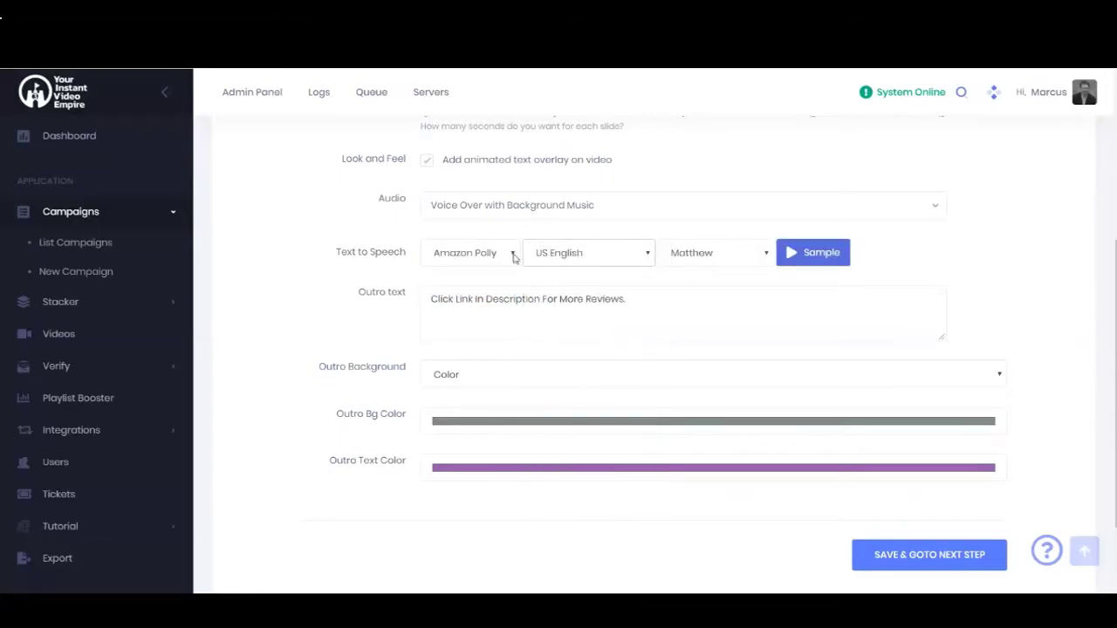
{"action": "left_click", "coordinate": [565, 264]}
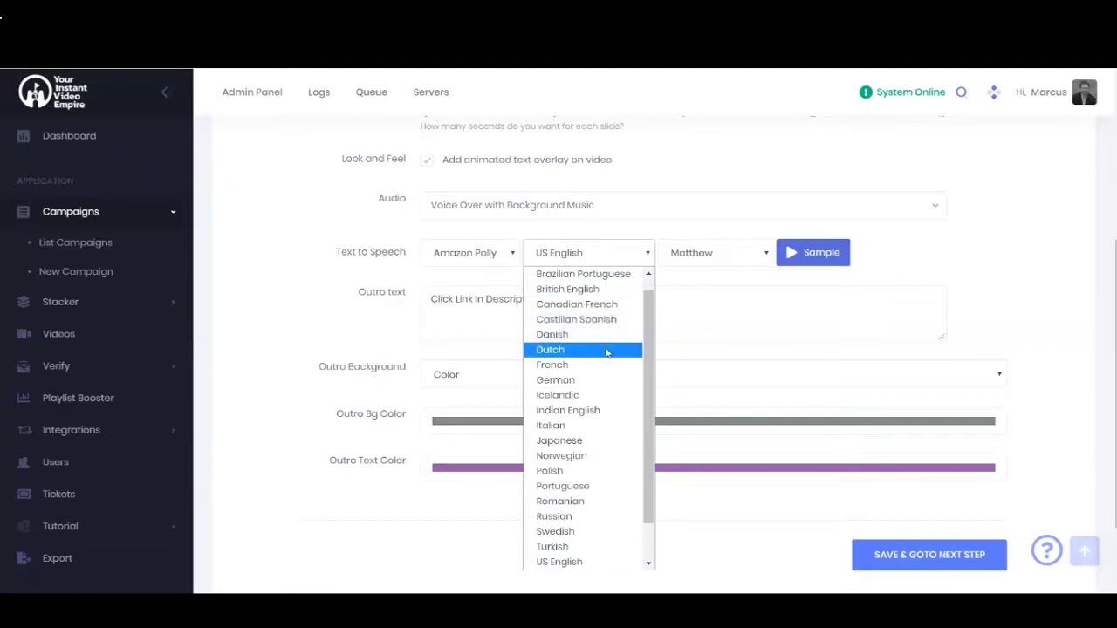
{"action": "scroll", "coordinate": [597, 341], "scroll_direction": "up", "scroll_amount": 1}
{"action": "left_click", "coordinate": [347, 218]}
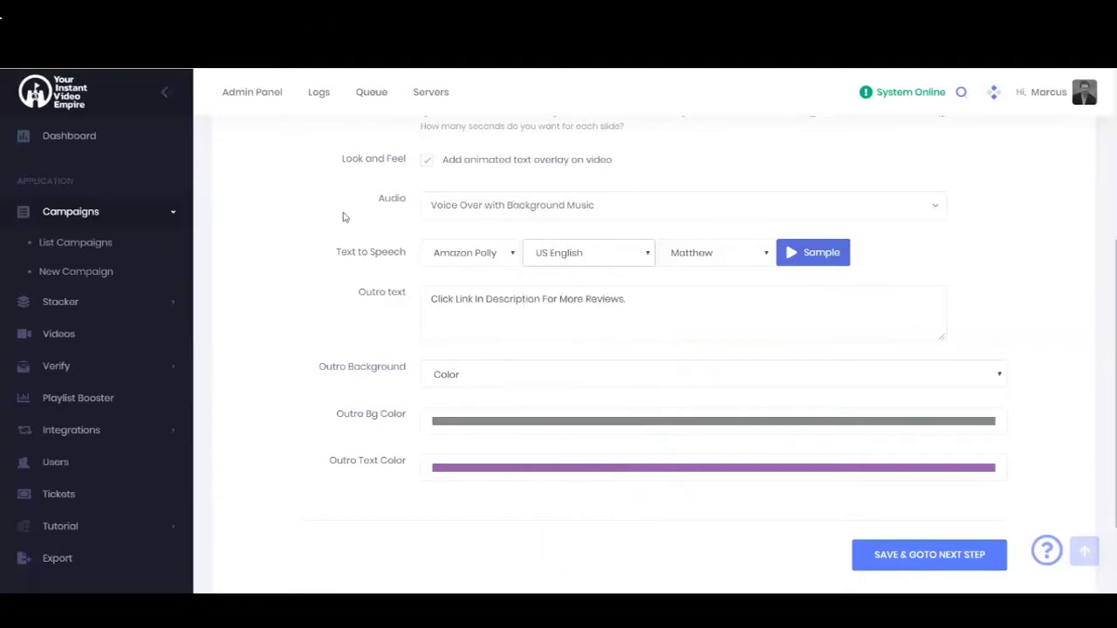
Switch text-to-speech to Google Voice, check its languages, try the Kate voice, and set the voice to Select Randomly.
{"action": "left_click", "coordinate": [504, 259]}
{"action": "left_click", "coordinate": [505, 290]}
{"action": "left_click", "coordinate": [586, 253]}
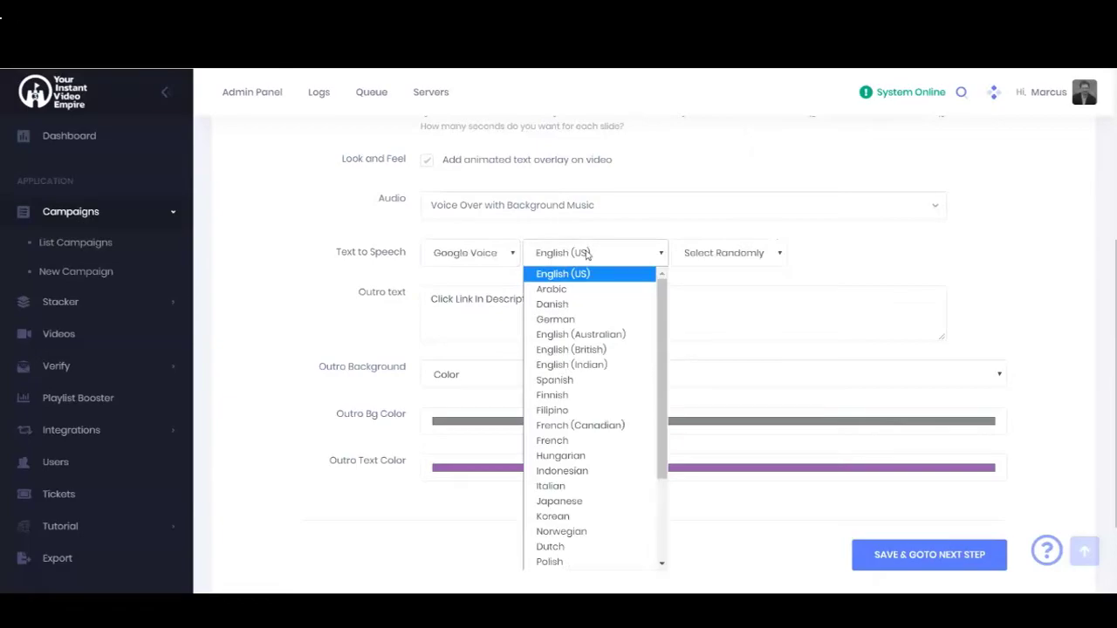
{"action": "left_click", "coordinate": [587, 253]}
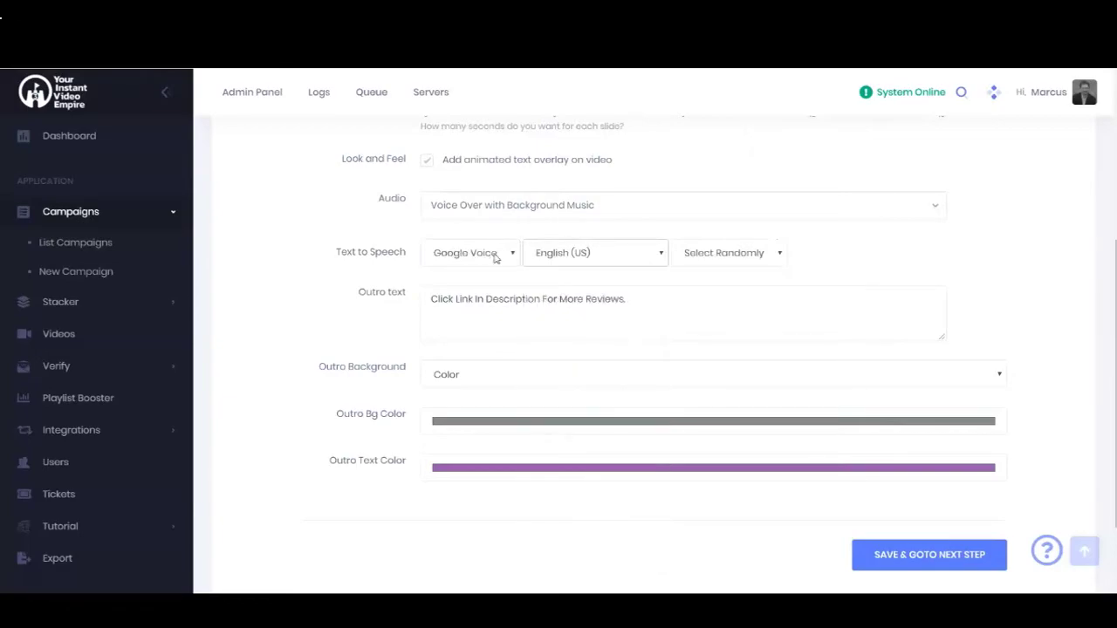
{"action": "left_click", "coordinate": [775, 255]}
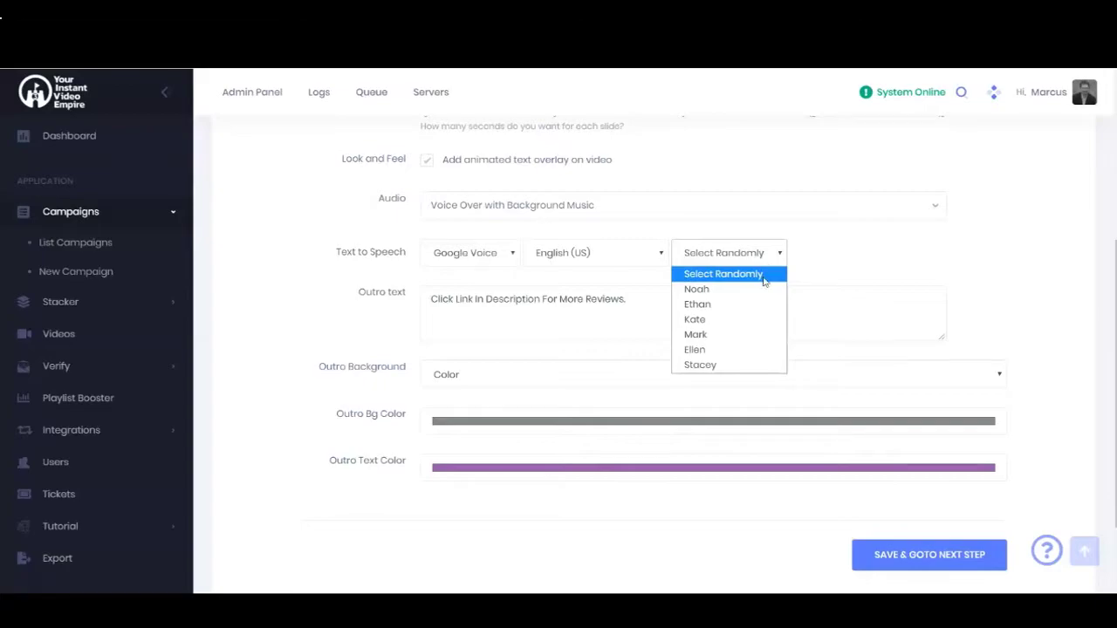
{"action": "left_click", "coordinate": [748, 320]}
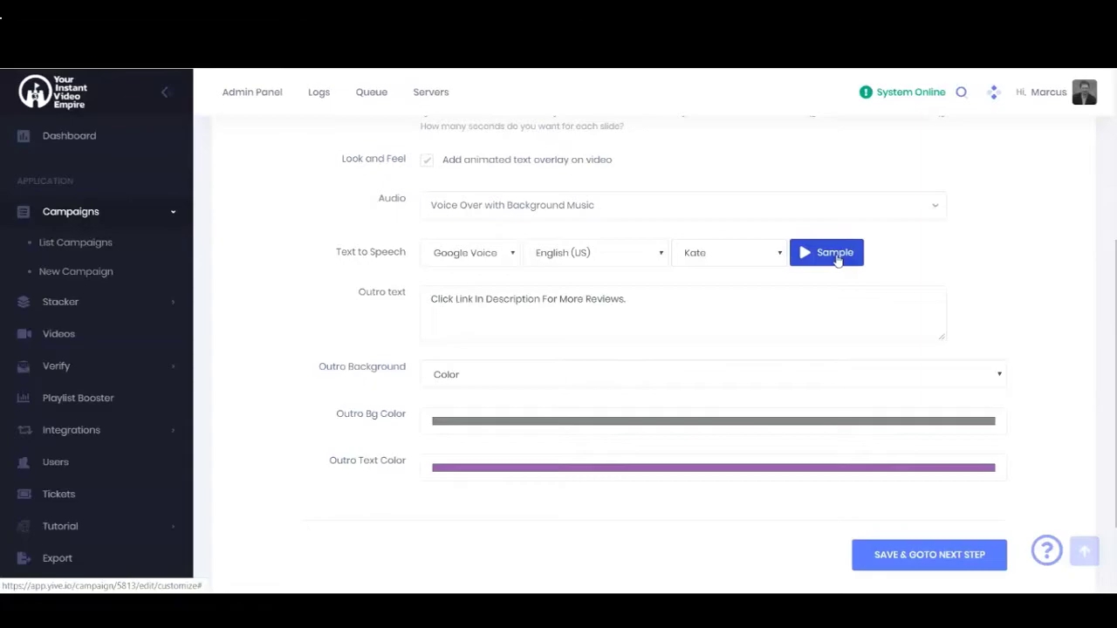
{"action": "left_click", "coordinate": [773, 254]}
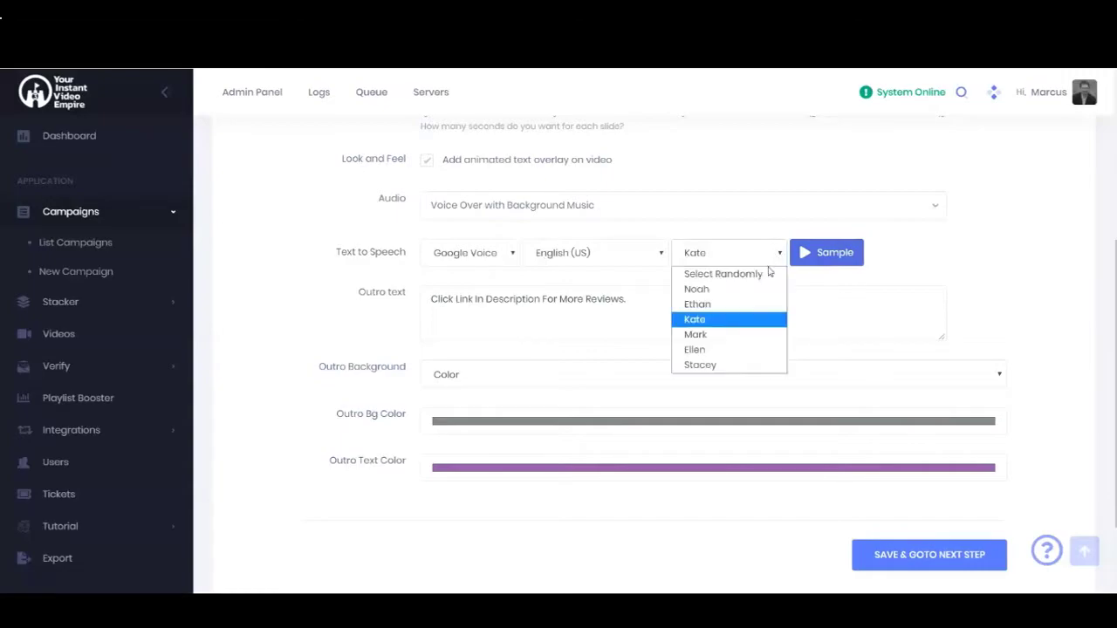
{"action": "left_click", "coordinate": [762, 275]}
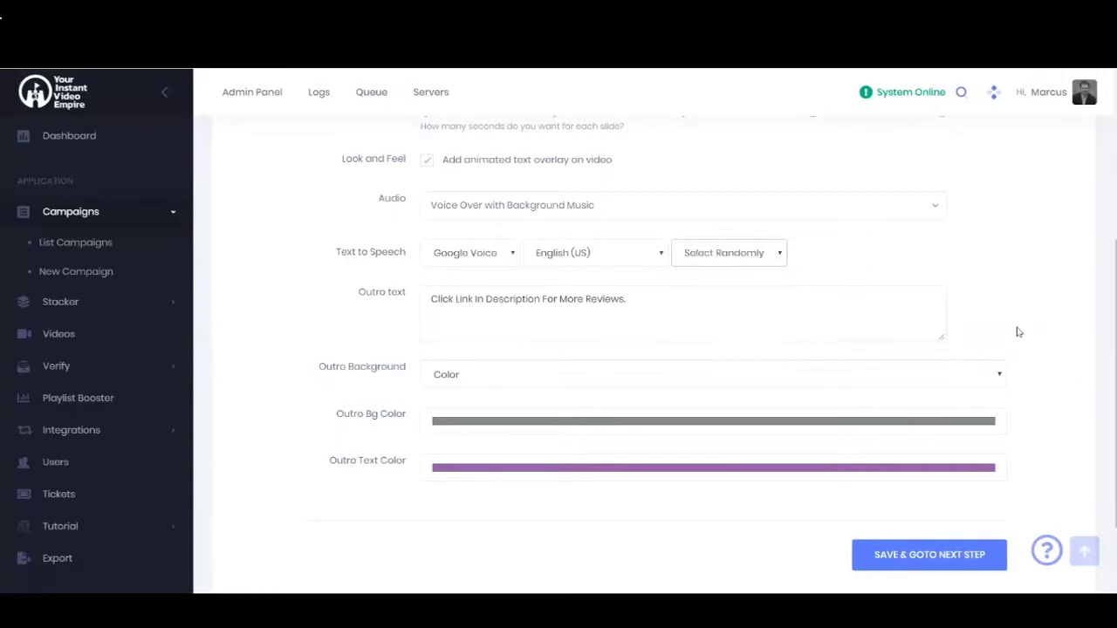
Set the text-to-speech engine to Amazon Polly and its voice to Select Randomly.
{"action": "left_click", "coordinate": [510, 262]}
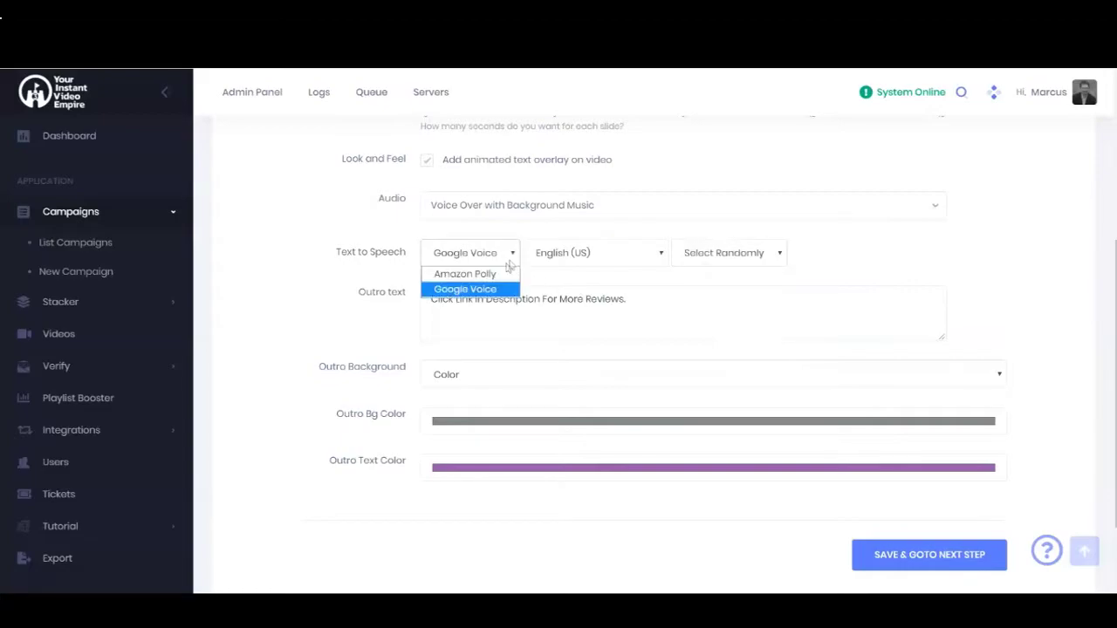
{"action": "left_click", "coordinate": [503, 279]}
{"action": "left_click", "coordinate": [765, 253]}
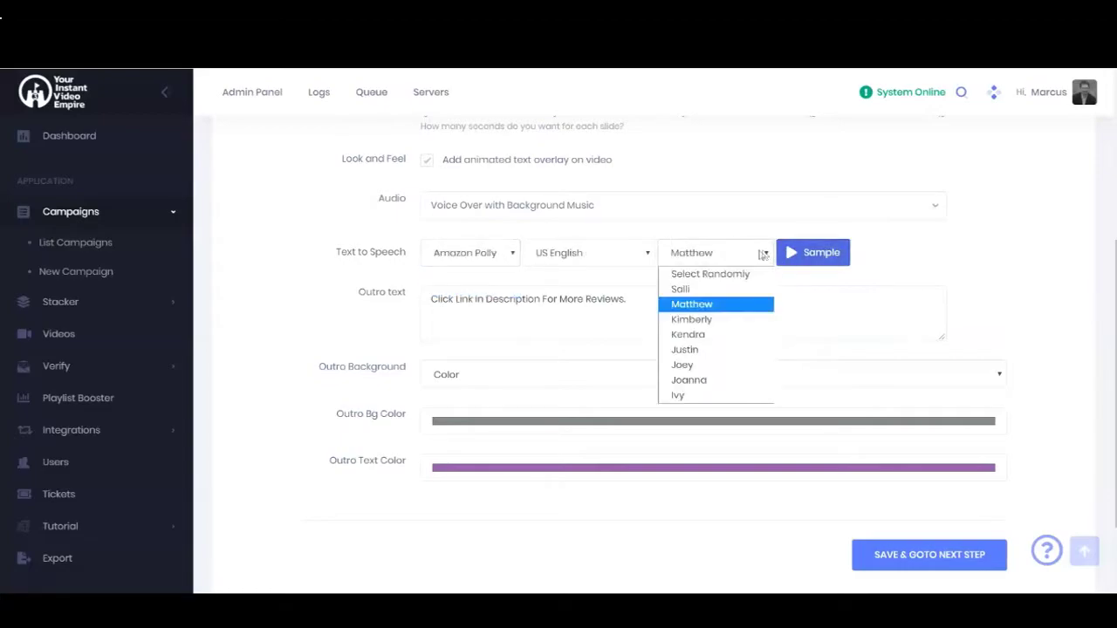
{"action": "left_click", "coordinate": [757, 276]}
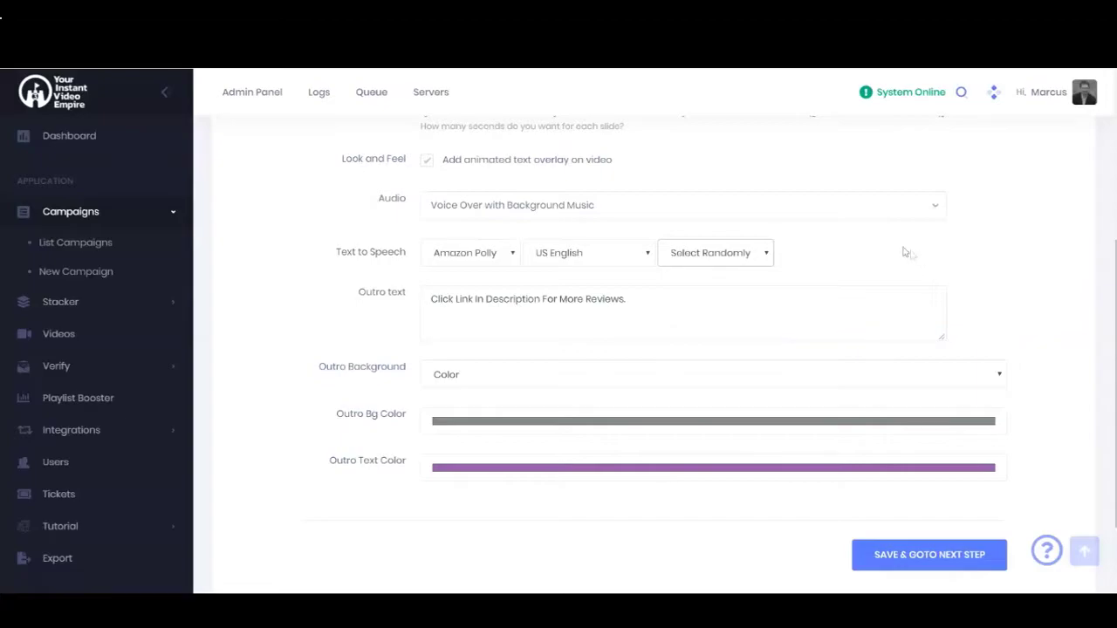
Set the audio to Background Music Only, review the outro text and slide settings, and save to continue to the schedule stage.
{"action": "left_click", "coordinate": [486, 205]}
{"action": "left_click", "coordinate": [499, 299]}
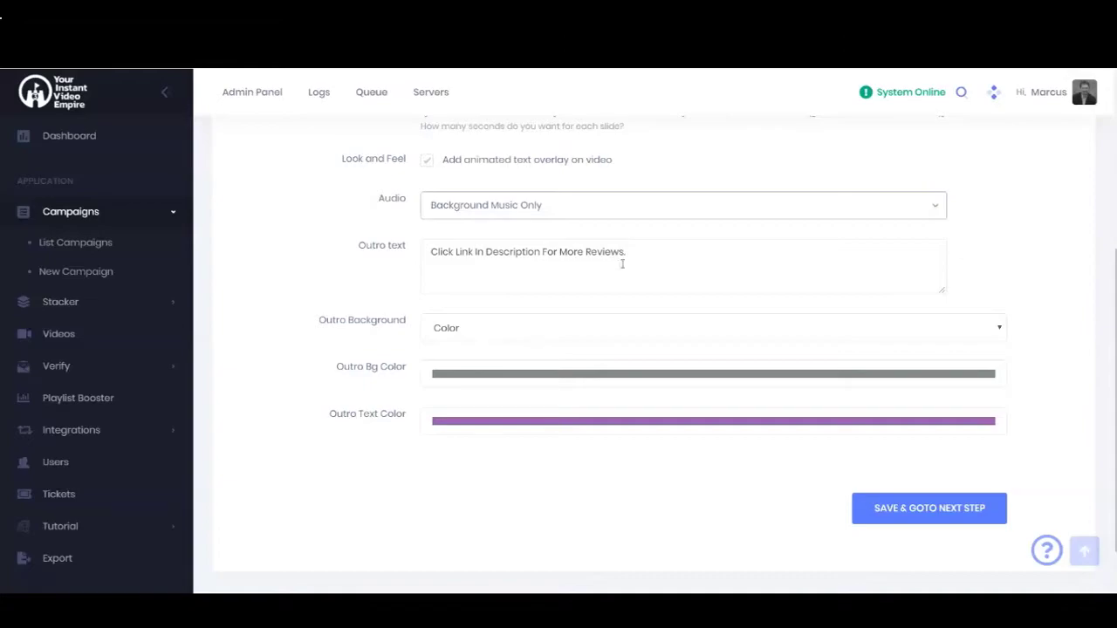
{"action": "left_click_drag", "start_coordinate": [643, 257], "coordinate": [375, 272]}
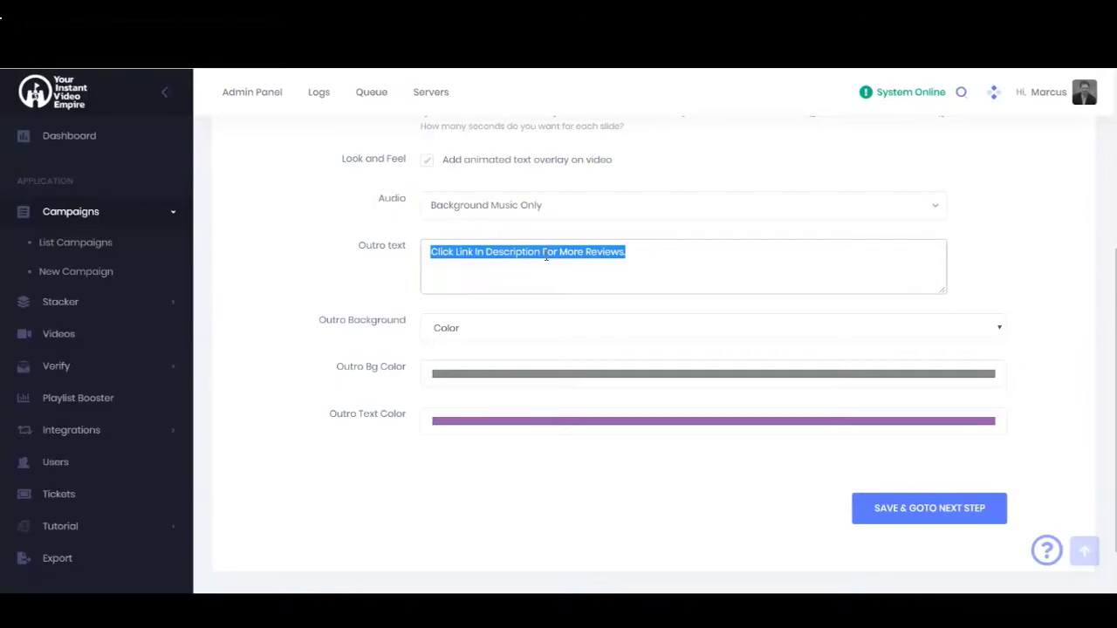
{"action": "left_click", "coordinate": [322, 241]}
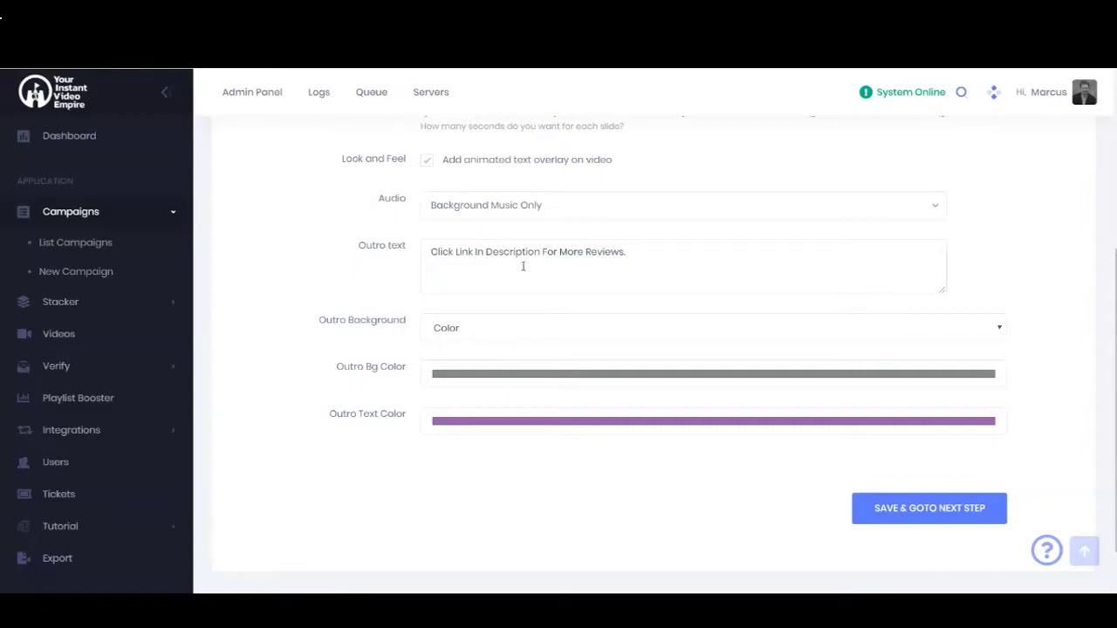
{"action": "scroll", "coordinate": [558, 262], "scroll_direction": "up", "scroll_amount": 3}
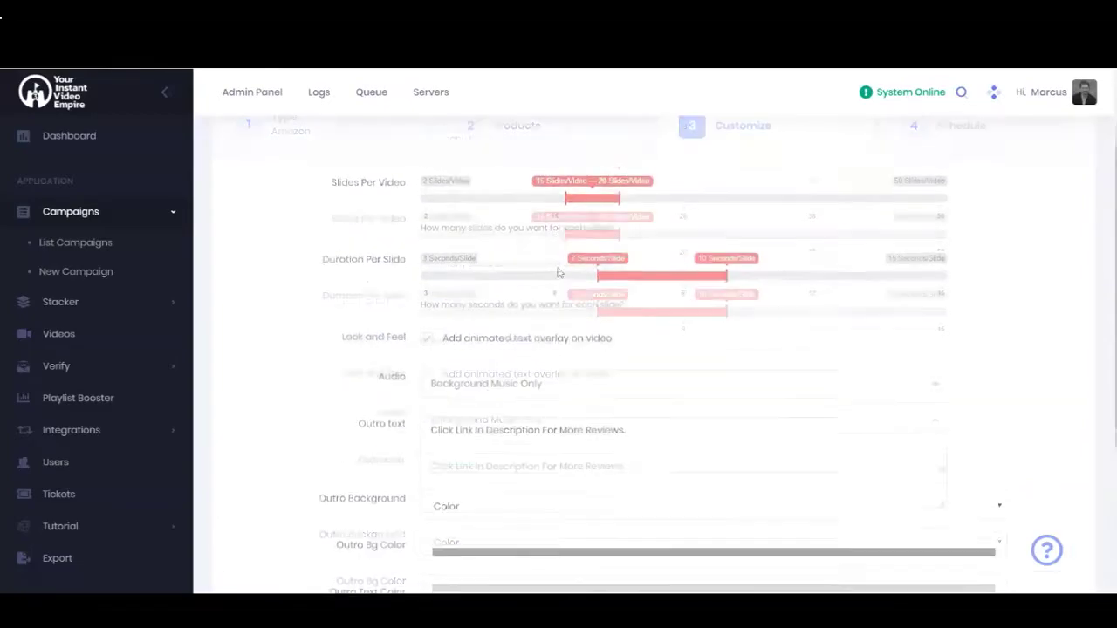
{"action": "scroll", "coordinate": [629, 279], "scroll_direction": "down", "scroll_amount": 3}
{"action": "scroll", "coordinate": [947, 424], "scroll_direction": "up", "scroll_amount": 3}
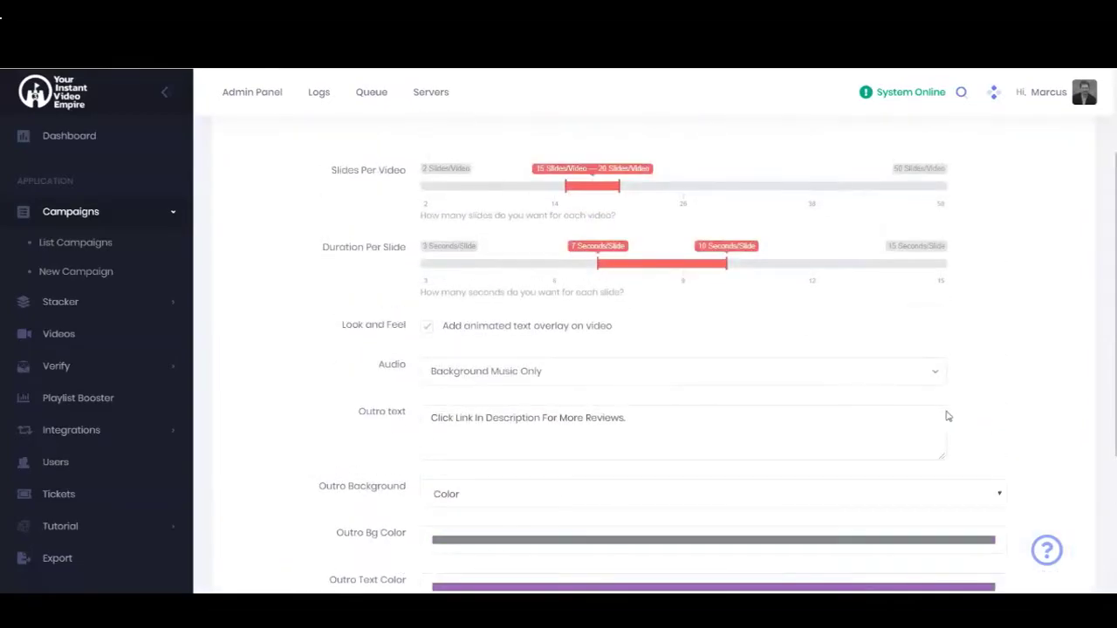
{"action": "scroll", "coordinate": [940, 410], "scroll_direction": "down", "scroll_amount": 2}
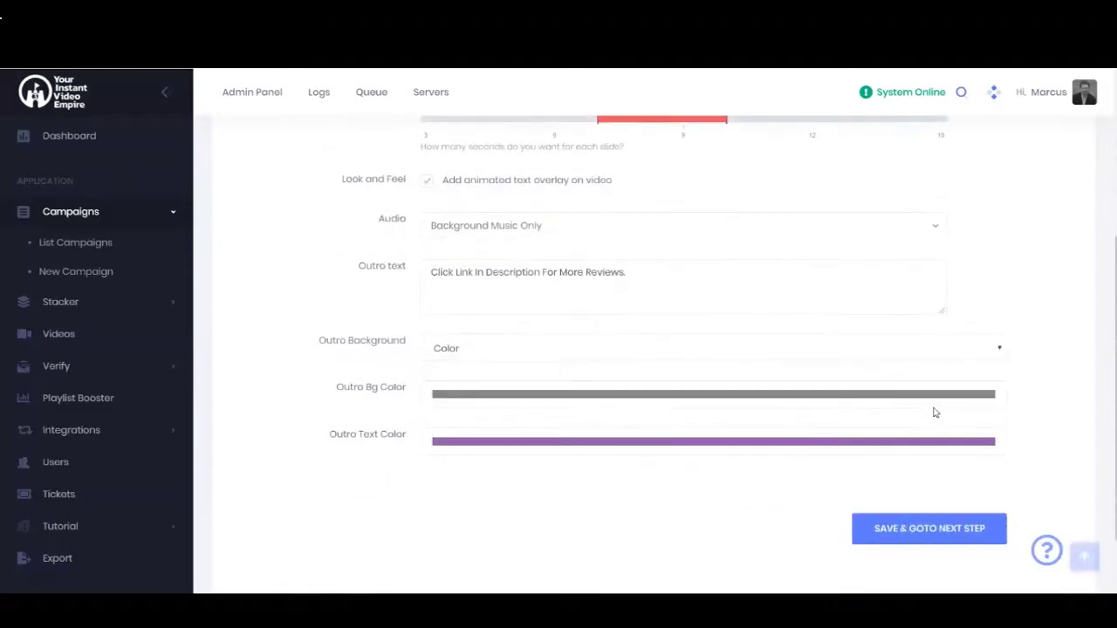
{"action": "left_click", "coordinate": [940, 534]}
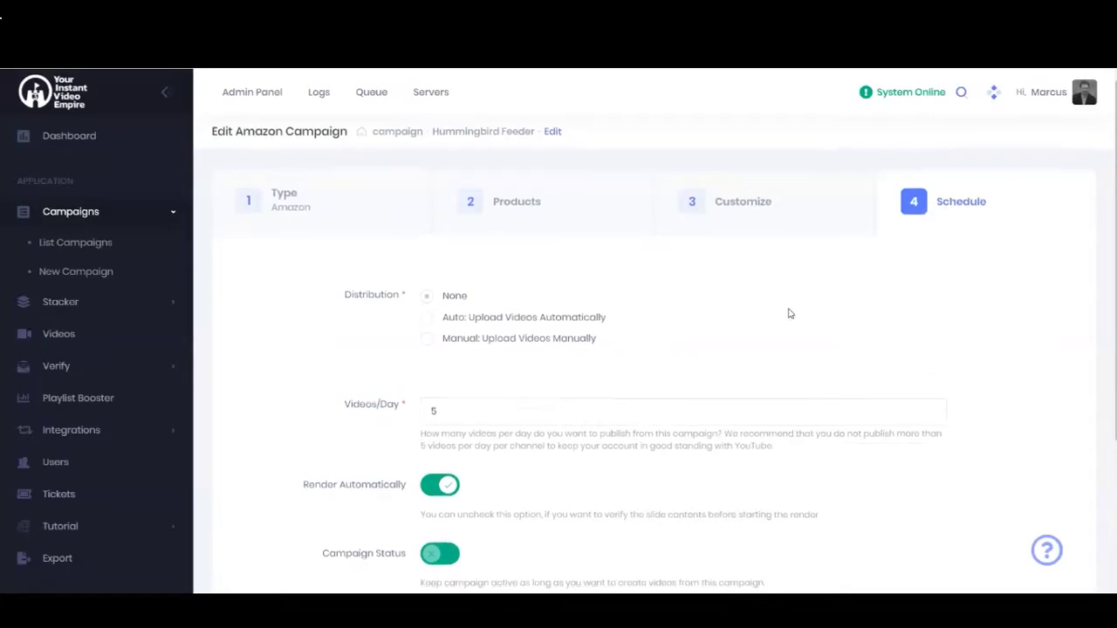
Set the distribution to automatic video upload and add the Home & Lifestyle group as the YouTube channels.
{"action": "scroll", "coordinate": [789, 314], "scroll_direction": "down", "scroll_amount": 2}
{"action": "scroll", "coordinate": [789, 313], "scroll_direction": "up", "scroll_amount": 1}
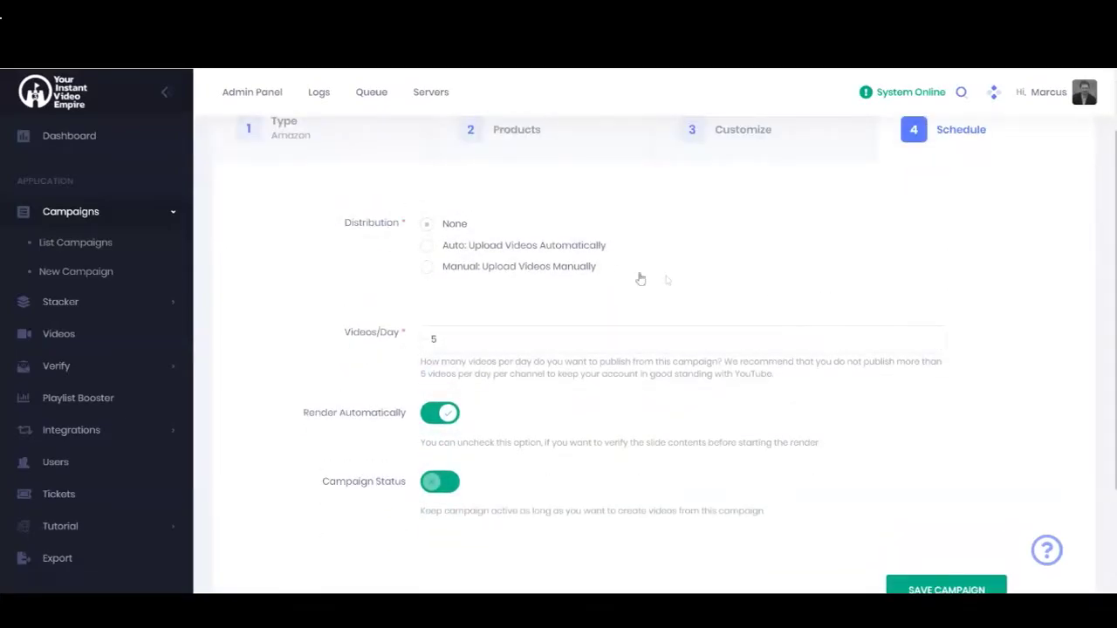
{"action": "left_click", "coordinate": [475, 247]}
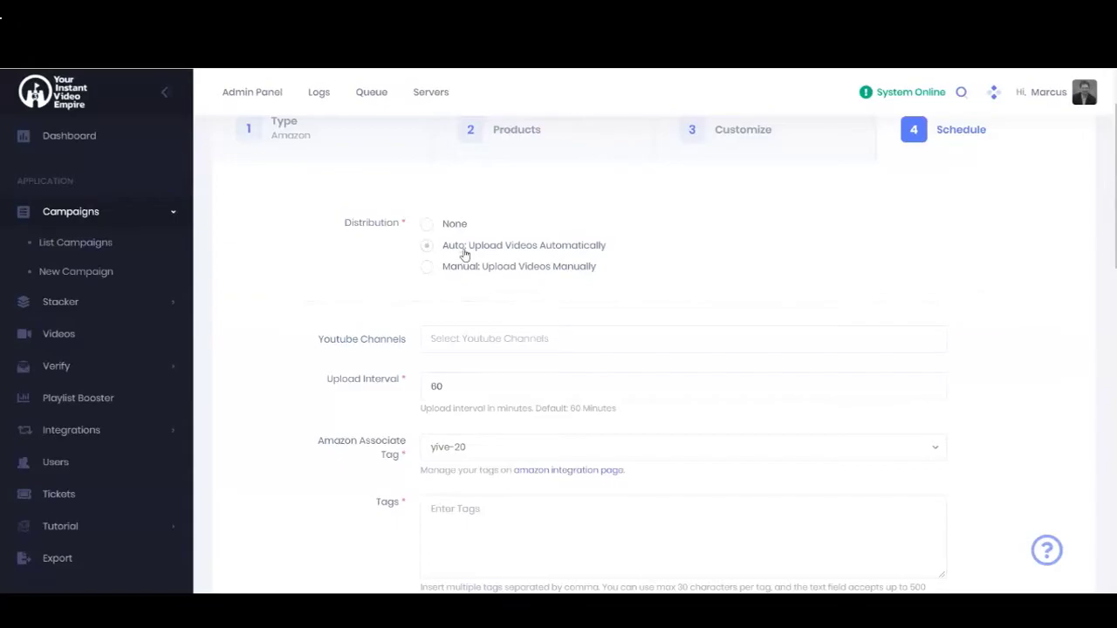
{"action": "left_click", "coordinate": [427, 226]}
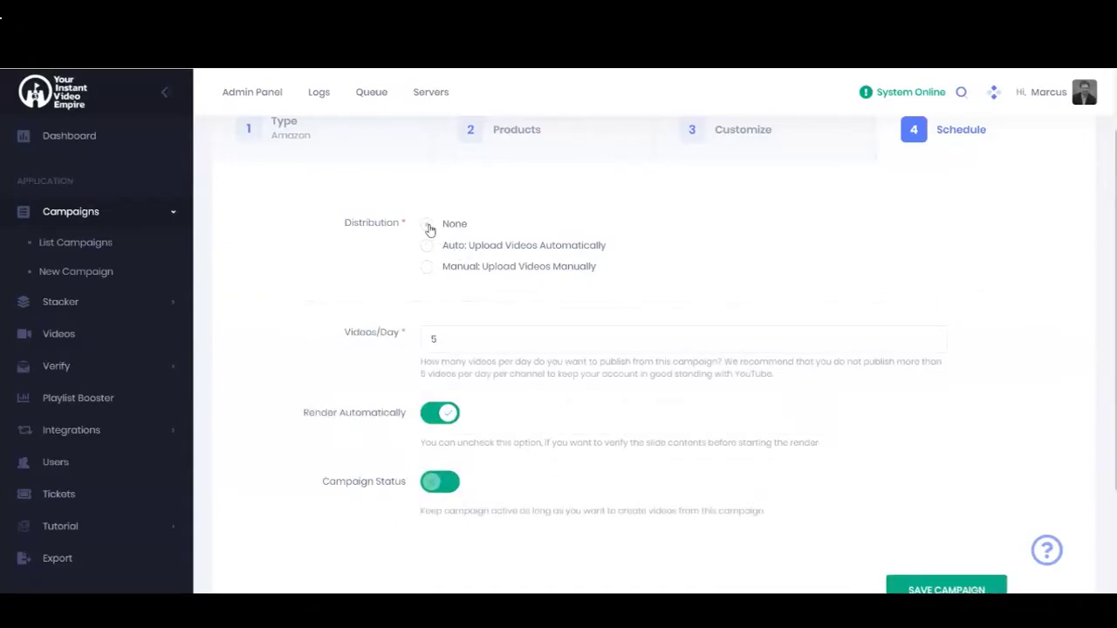
{"action": "left_click", "coordinate": [432, 252]}
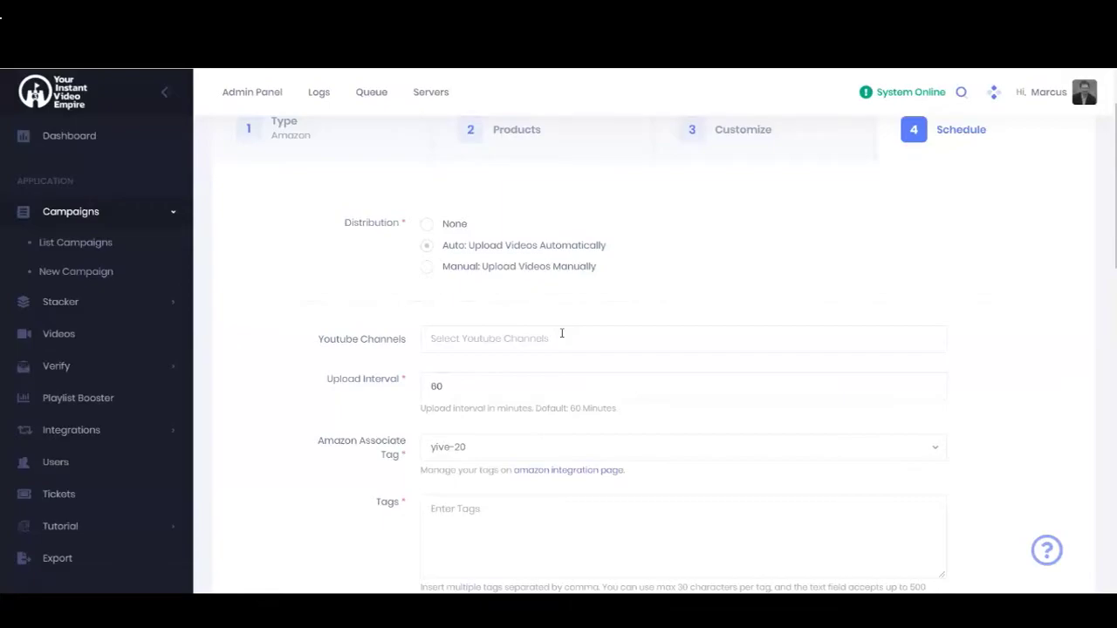
{"action": "left_click", "coordinate": [562, 339]}
{"action": "type", "text": "Life"}
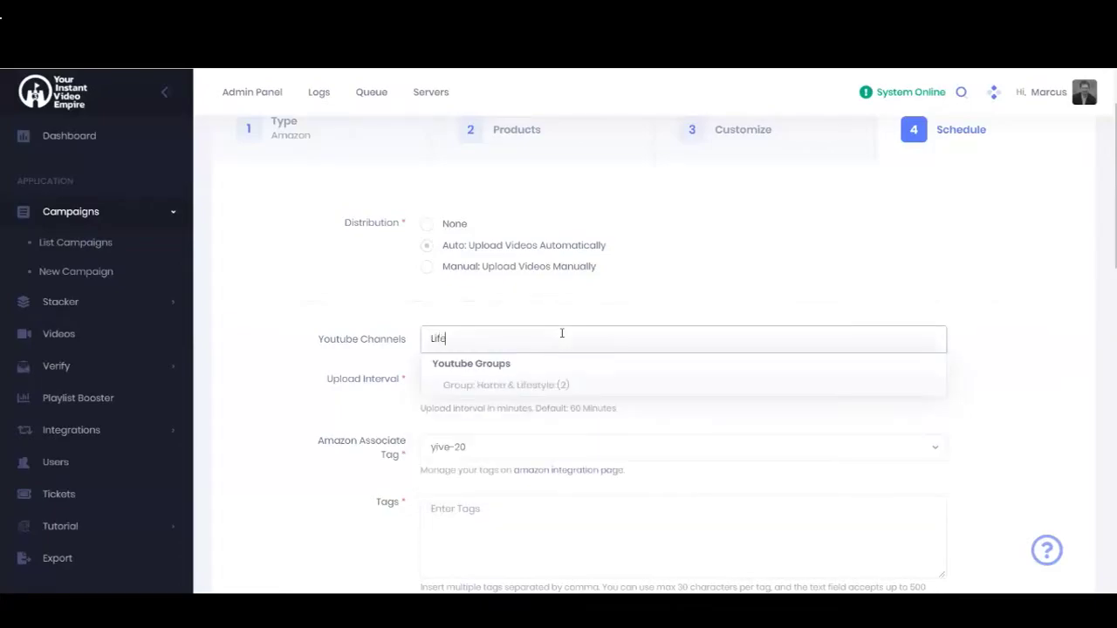
{"action": "left_click", "coordinate": [534, 386]}
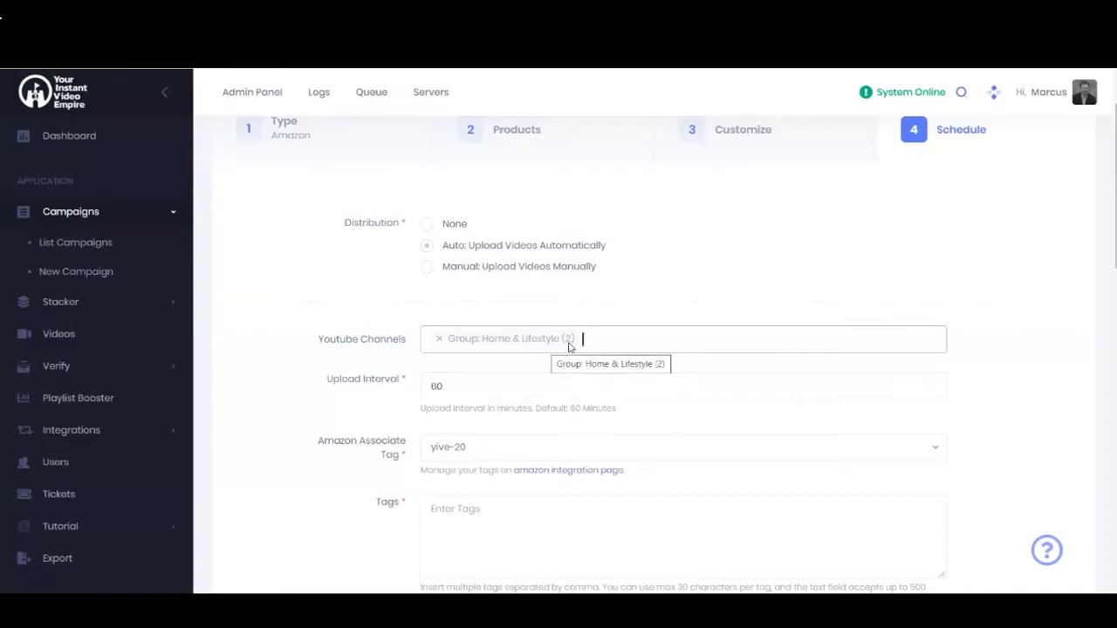
Check the upload interval and Amazon associate tag, and enter the tags hummingbird feeders, bird feeders, hummingbirds, bird watching.
{"action": "scroll", "coordinate": [436, 340], "scroll_direction": "down", "scroll_amount": 1}
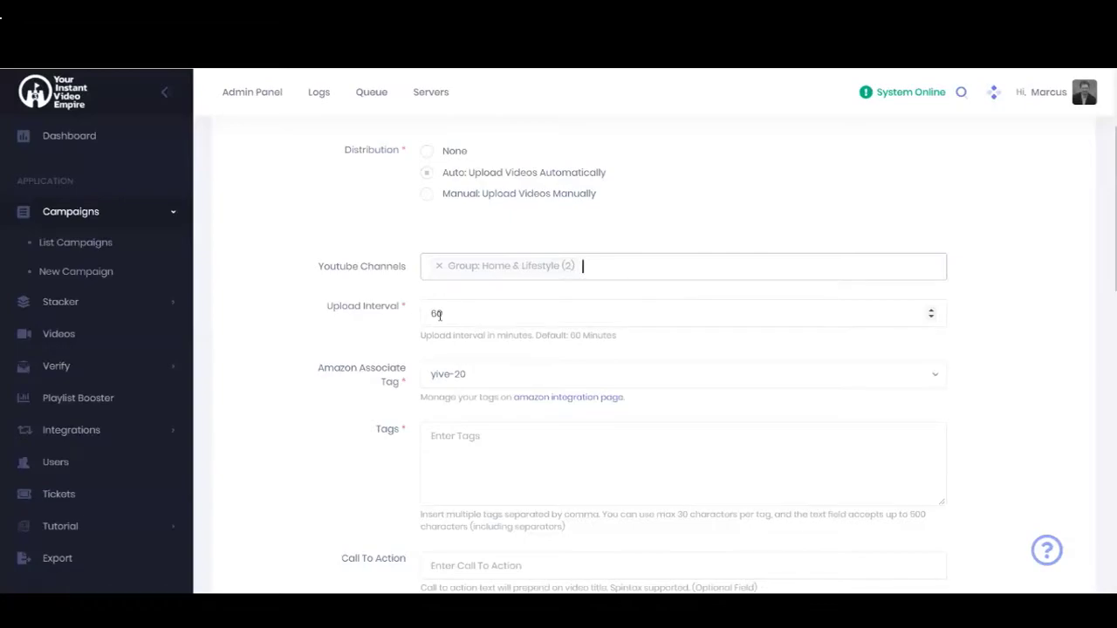
{"action": "scroll", "coordinate": [562, 376], "scroll_direction": "down", "scroll_amount": 1}
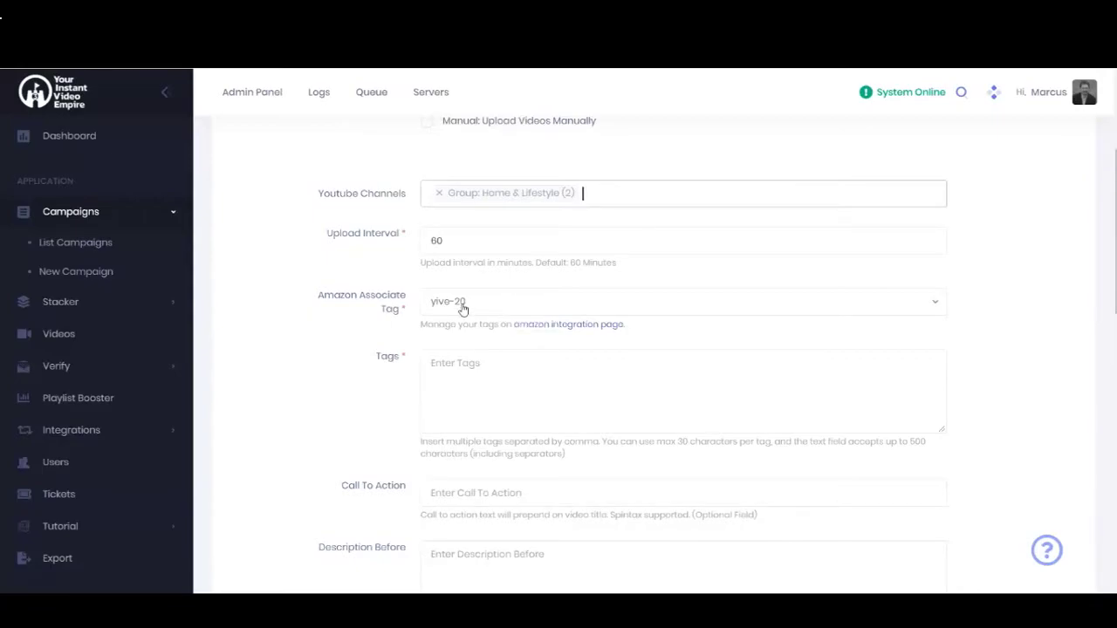
{"action": "left_click", "coordinate": [515, 310]}
{"action": "left_click", "coordinate": [515, 310]}
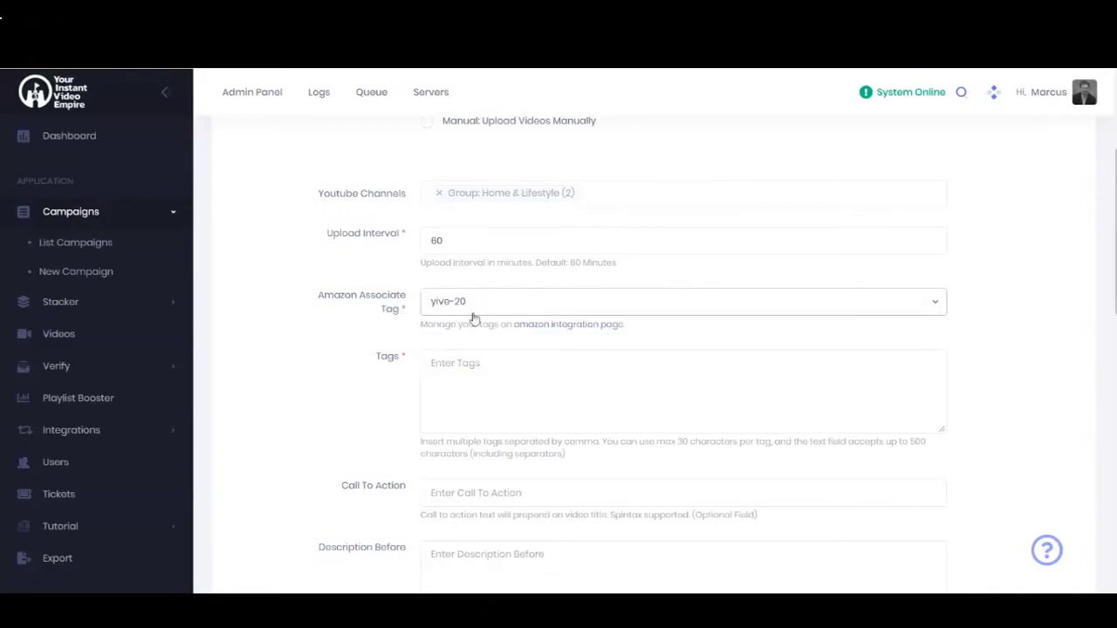
{"action": "left_click", "coordinate": [530, 376]}
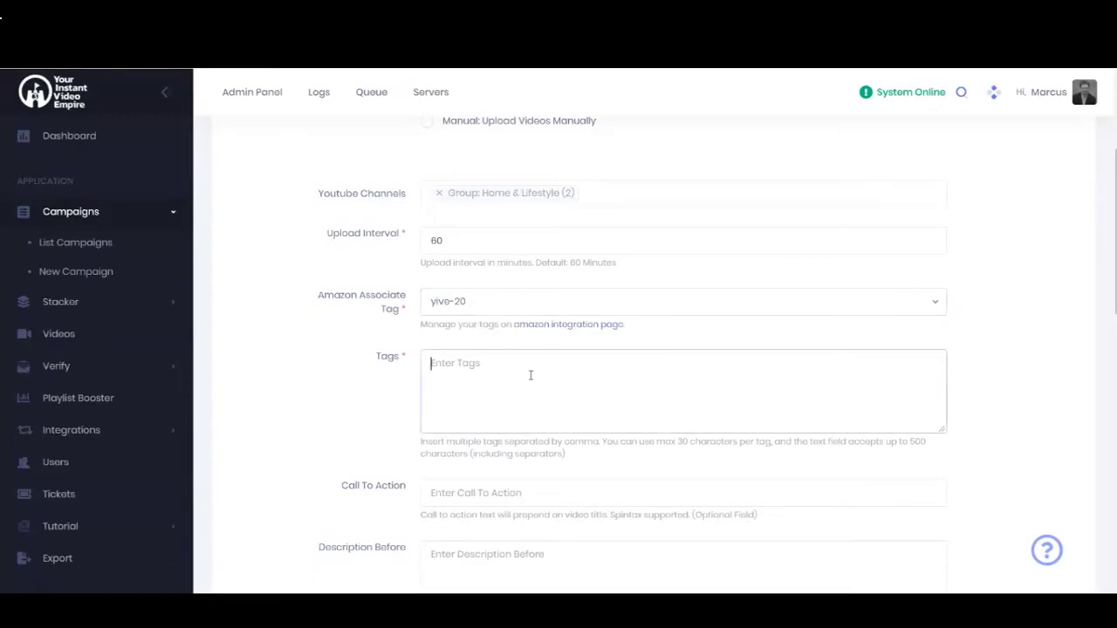
{"action": "type", "text": "hummingbird feeders"}
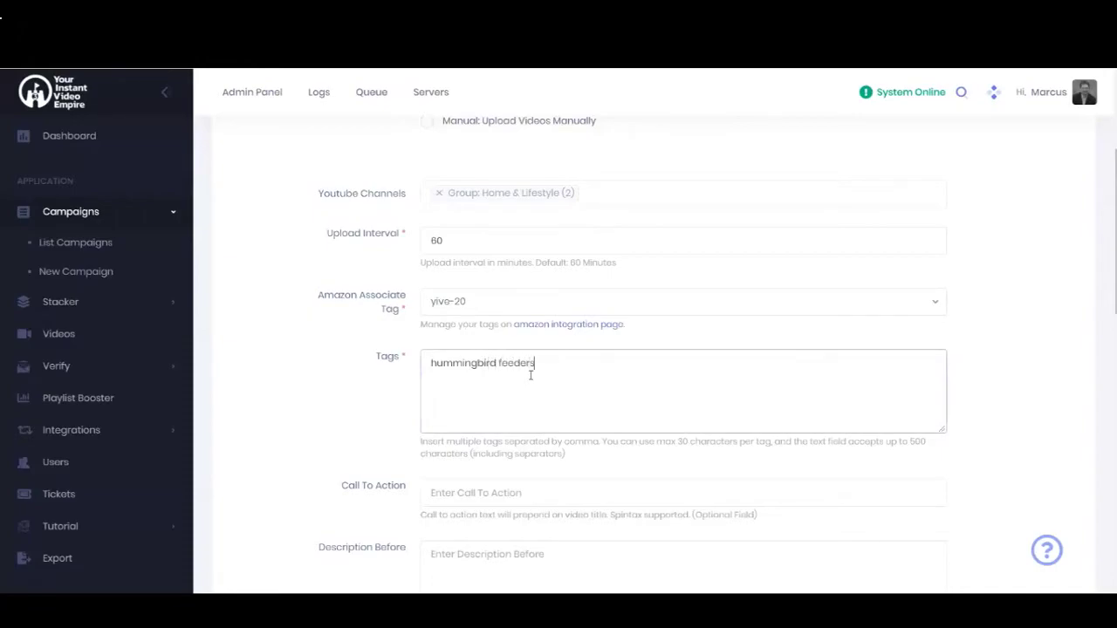
{"action": "type", "text": ", bird feeders, hummingbirds, b"}
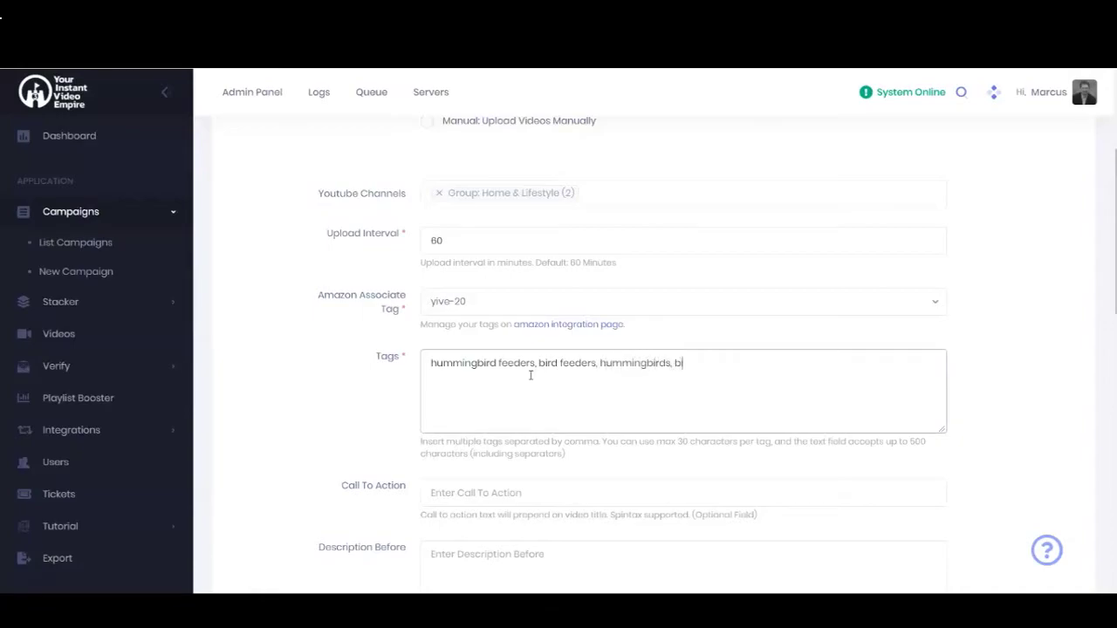
{"action": "type", "text": "ird watching"}
Try the suggested text Best Reviewed! as the call to action and clear the field again.
{"action": "scroll", "coordinate": [271, 398], "scroll_direction": "down", "scroll_amount": 1}
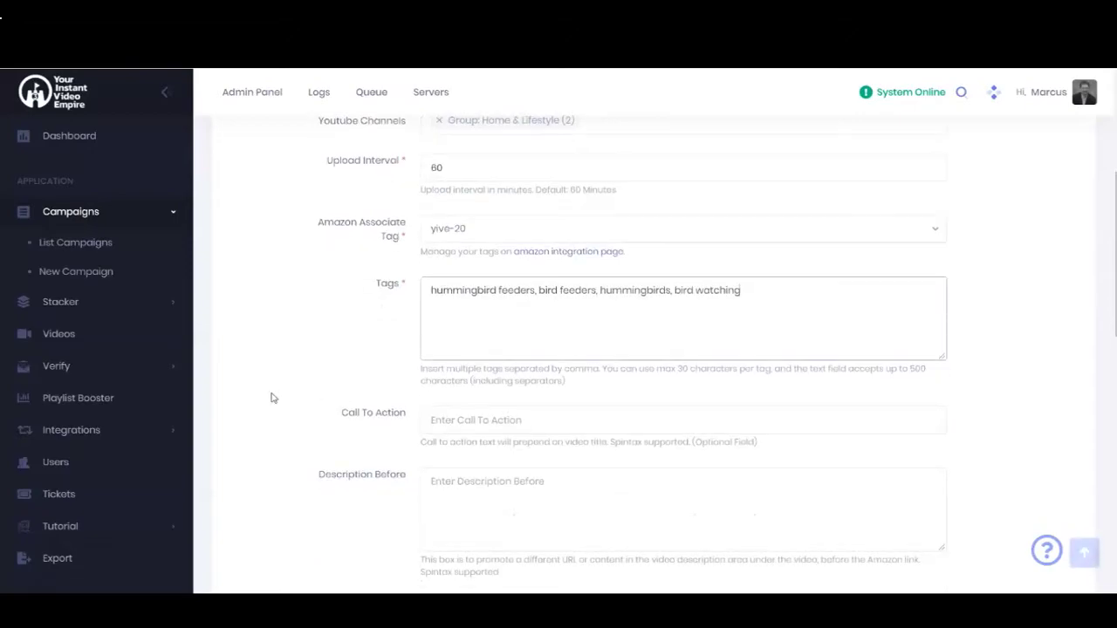
{"action": "scroll", "coordinate": [272, 398], "scroll_direction": "down", "scroll_amount": 1}
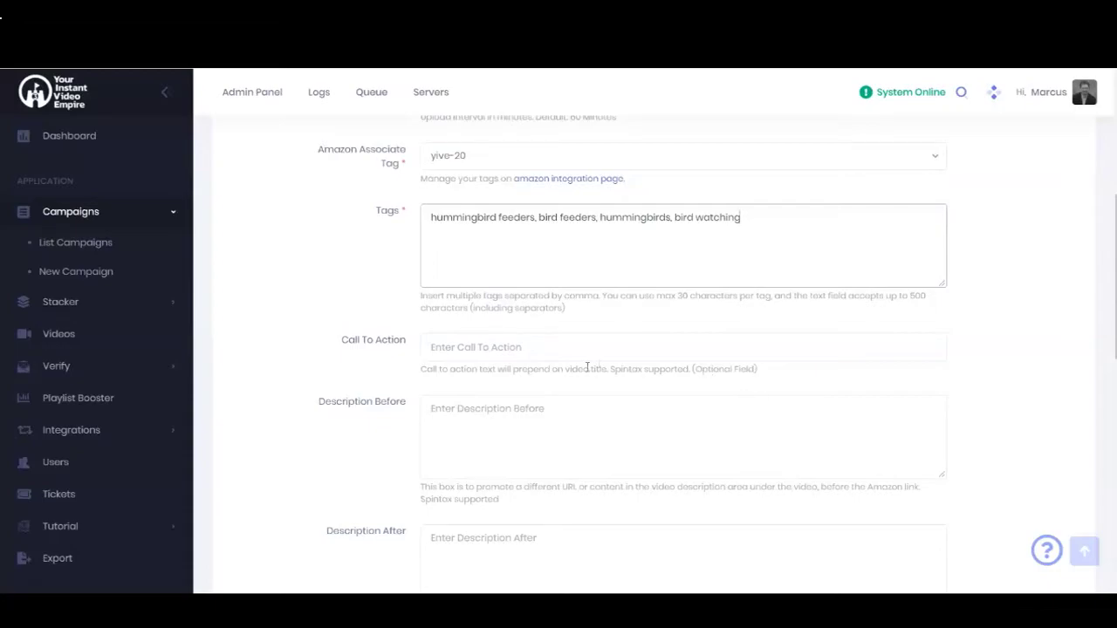
{"action": "left_click", "coordinate": [568, 352]}
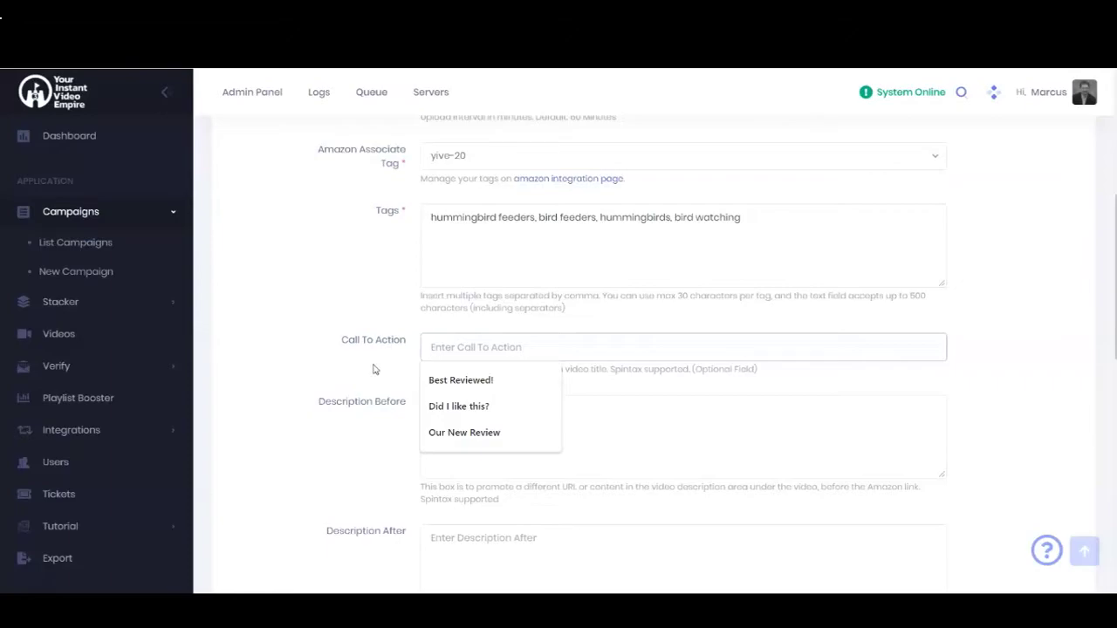
{"action": "left_click", "coordinate": [479, 378]}
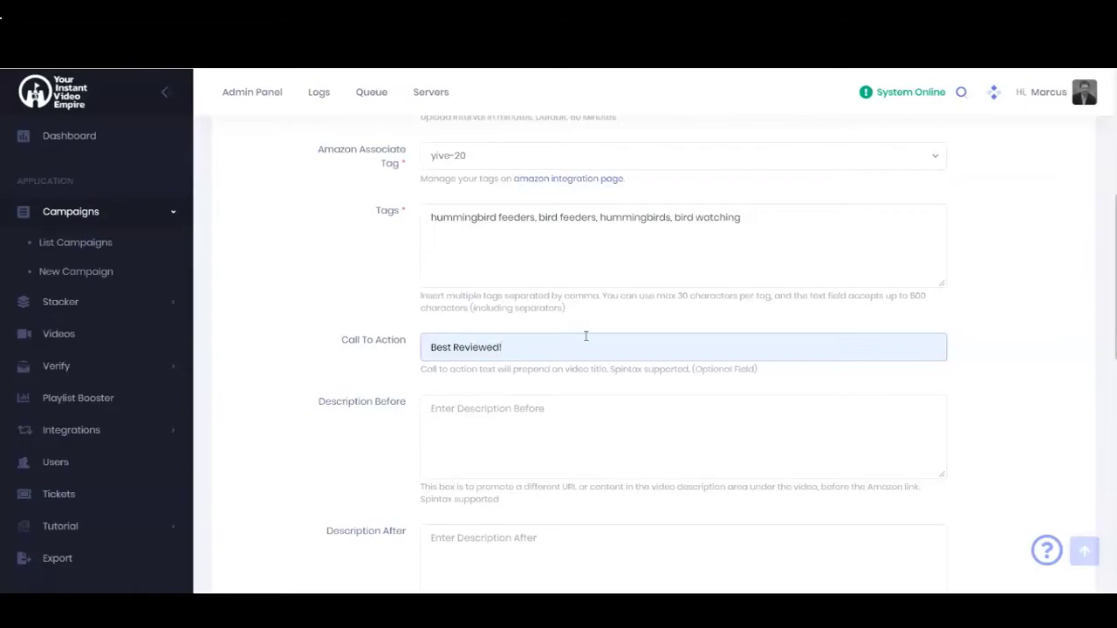
{"action": "key", "text": "BackSpace"}
{"action": "key", "text": "BackSpace"}
{"action": "key", "text": "ctrl+BackSpace"}
{"action": "key", "text": "ctrl+BackSpace"}
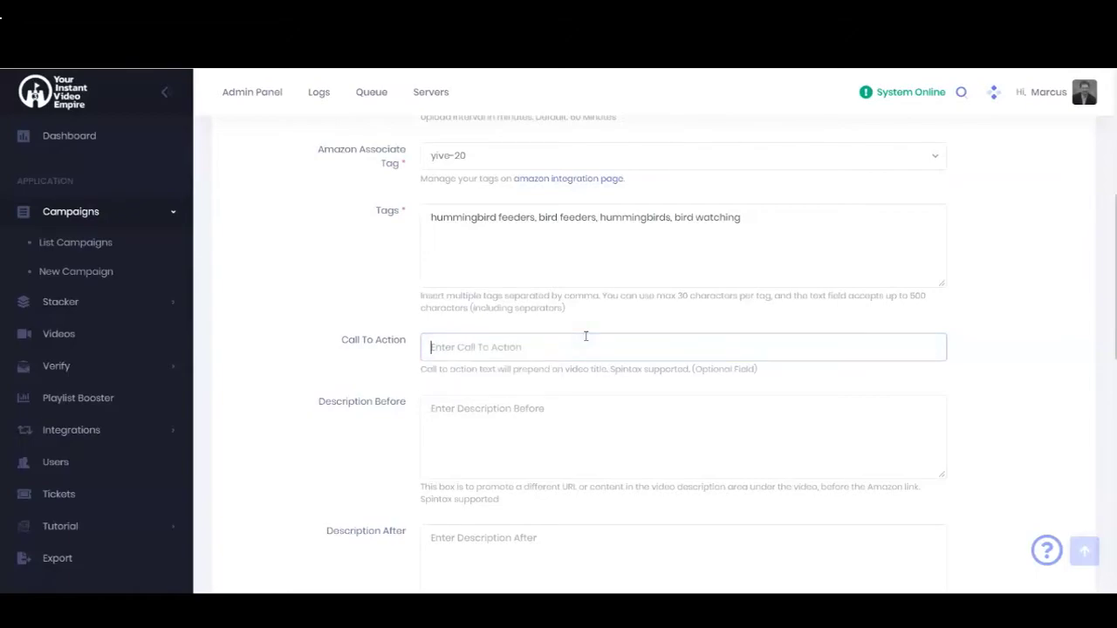
{"action": "left_click", "coordinate": [295, 325]}
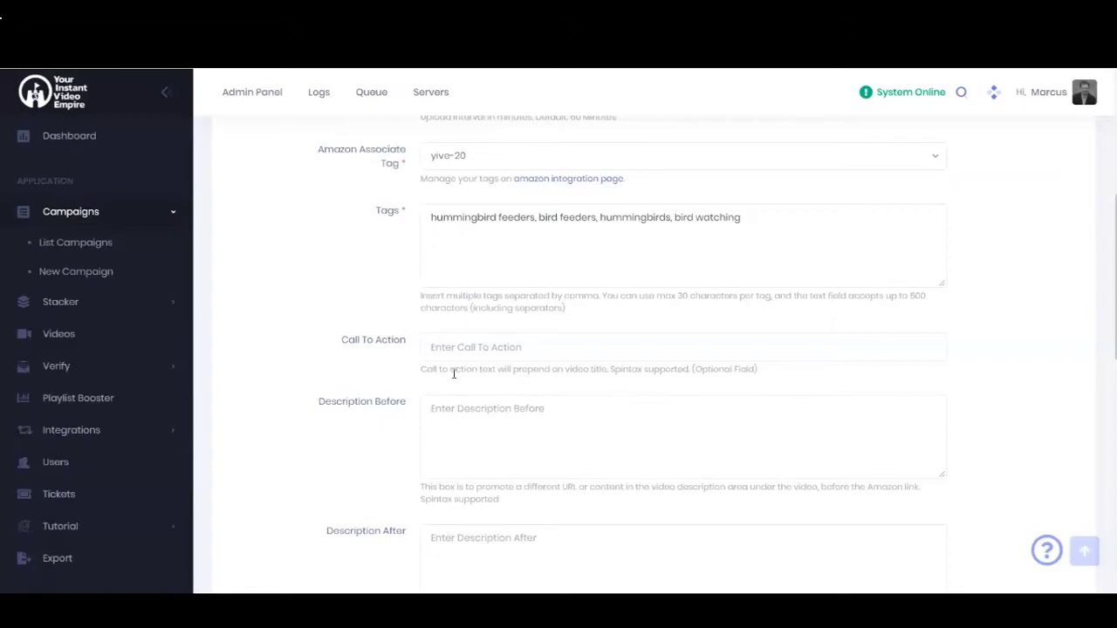
Leave the descriptions before and after empty, add translations, and select all languages.
{"action": "scroll", "coordinate": [454, 371], "scroll_direction": "down", "scroll_amount": 2}
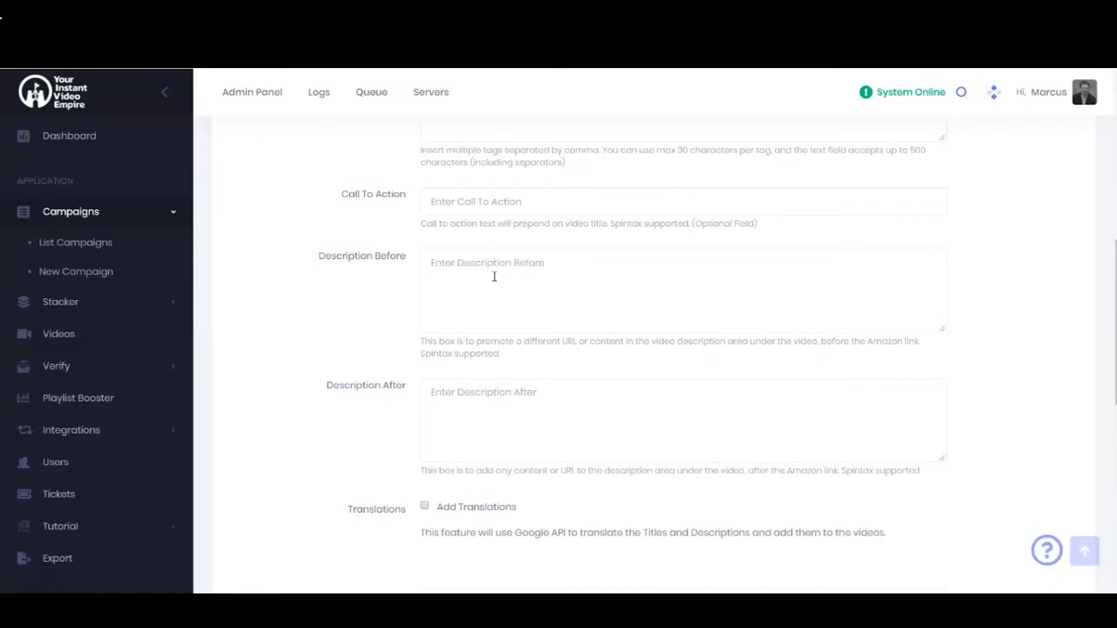
{"action": "left_click", "coordinate": [503, 404]}
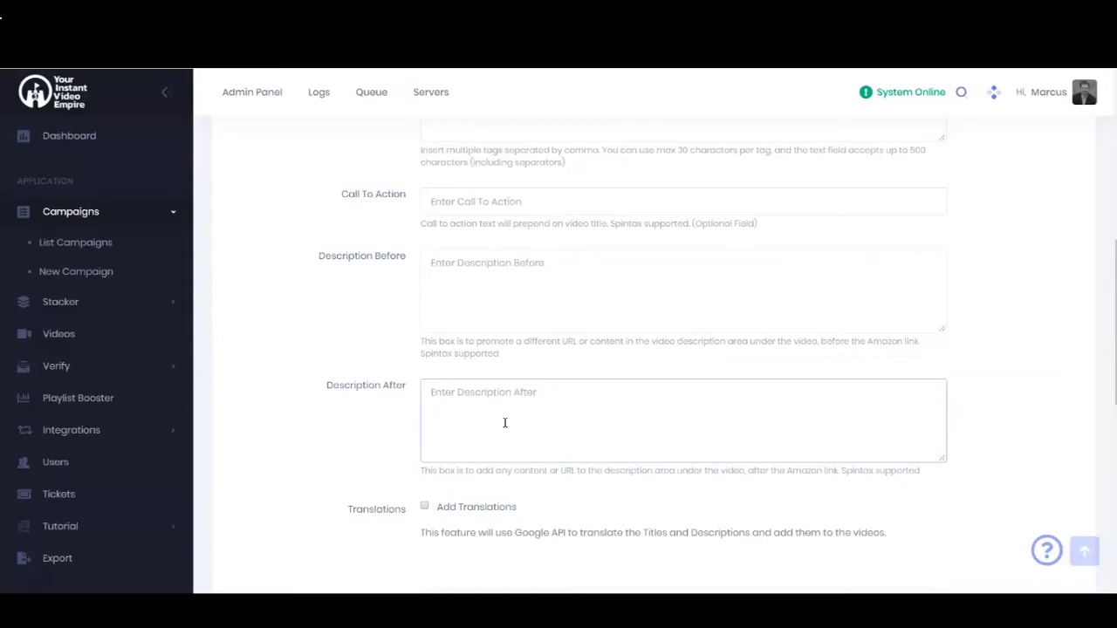
{"action": "scroll", "coordinate": [328, 319], "scroll_direction": "down", "scroll_amount": 3}
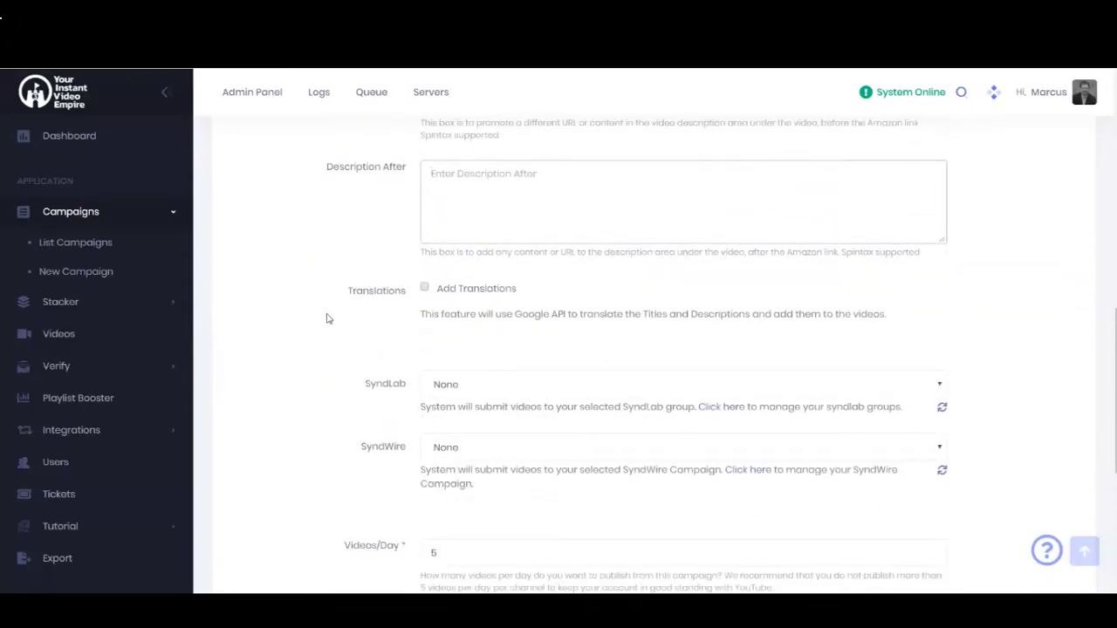
{"action": "left_click", "coordinate": [425, 289]}
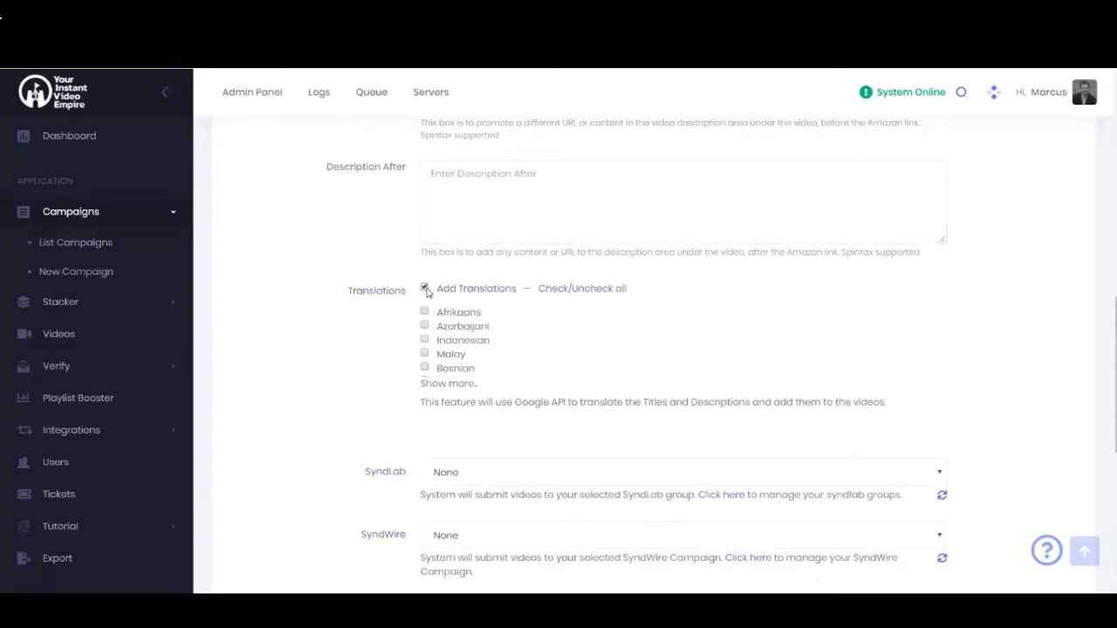
{"action": "left_click", "coordinate": [549, 294]}
Refresh the SyndLab groups and set SyndLab to Products Social (50).
{"action": "scroll", "coordinate": [322, 323], "scroll_direction": "down", "scroll_amount": 2}
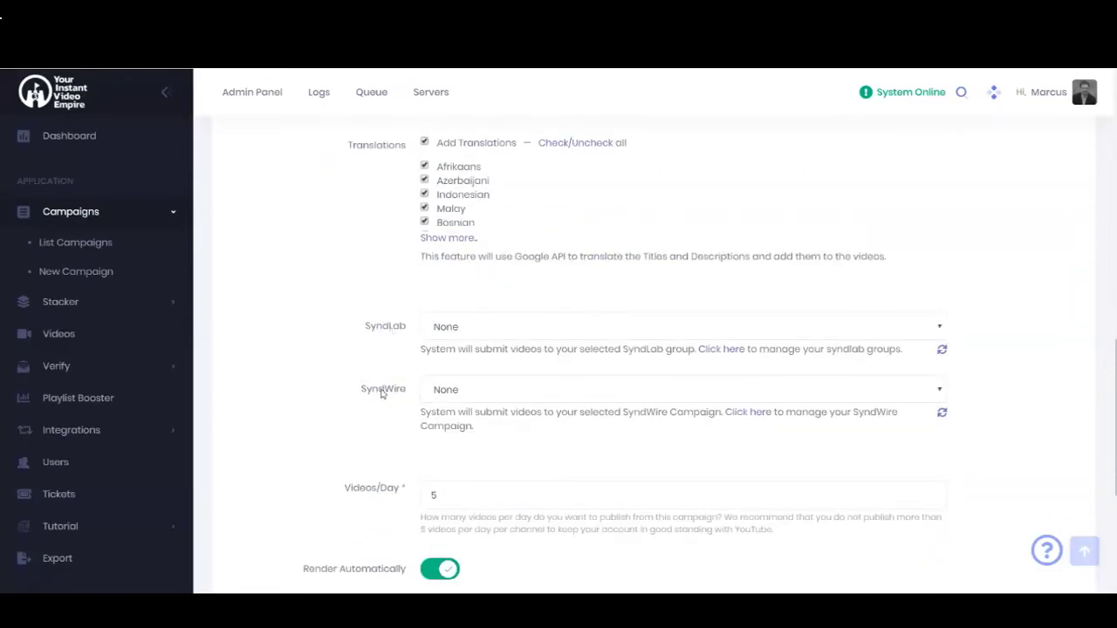
{"action": "left_click", "coordinate": [942, 352]}
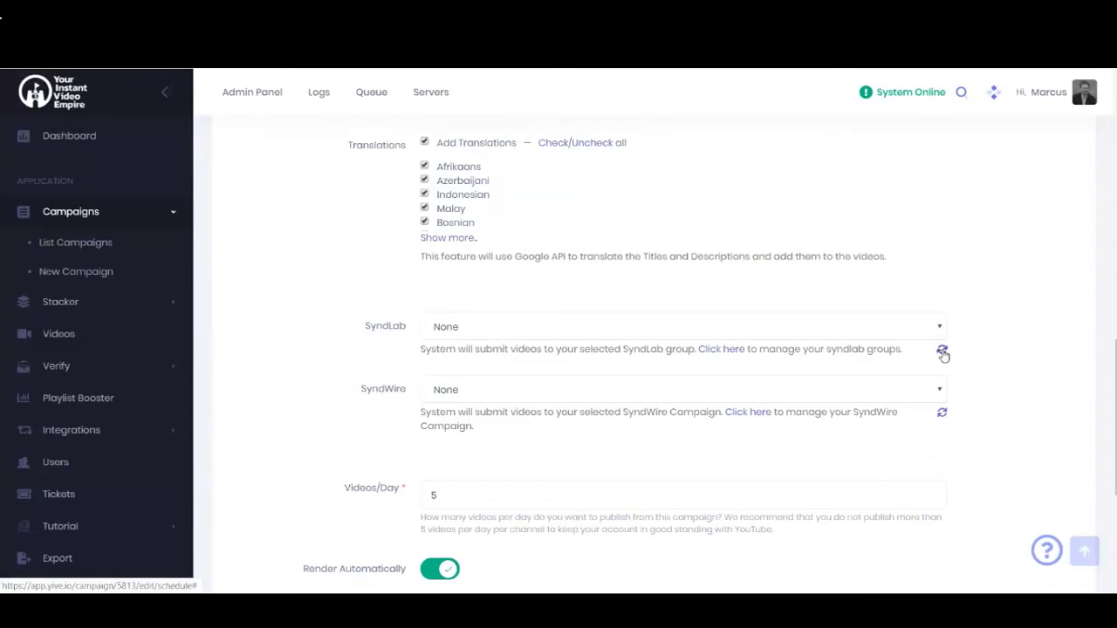
{"action": "left_click", "coordinate": [536, 327]}
{"action": "left_click", "coordinate": [532, 328]}
{"action": "left_click", "coordinate": [464, 334]}
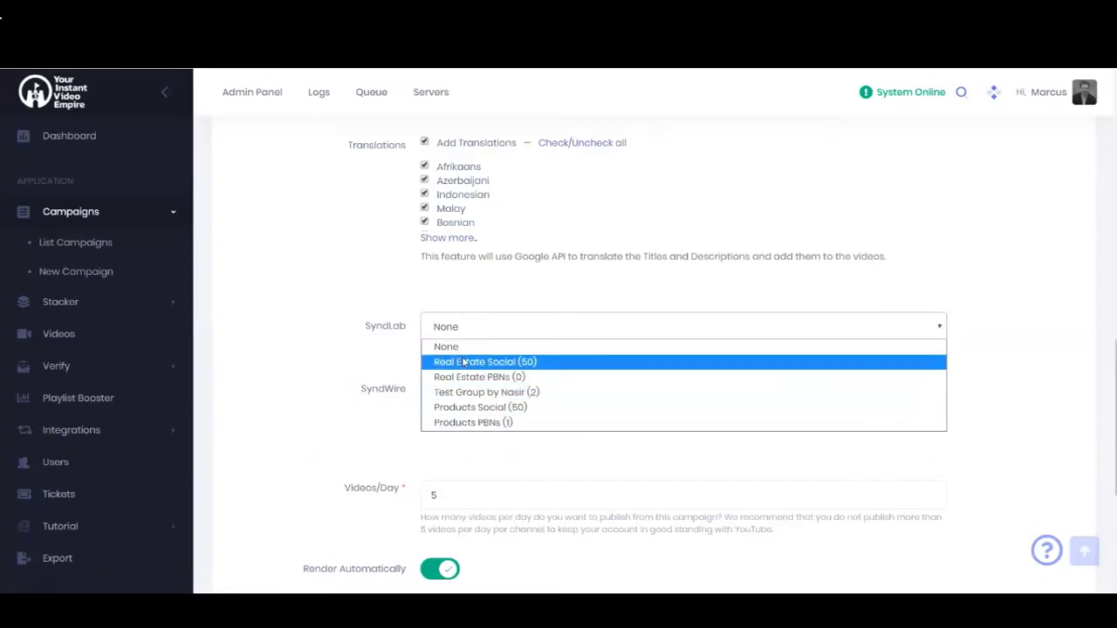
{"action": "left_click", "coordinate": [476, 406]}
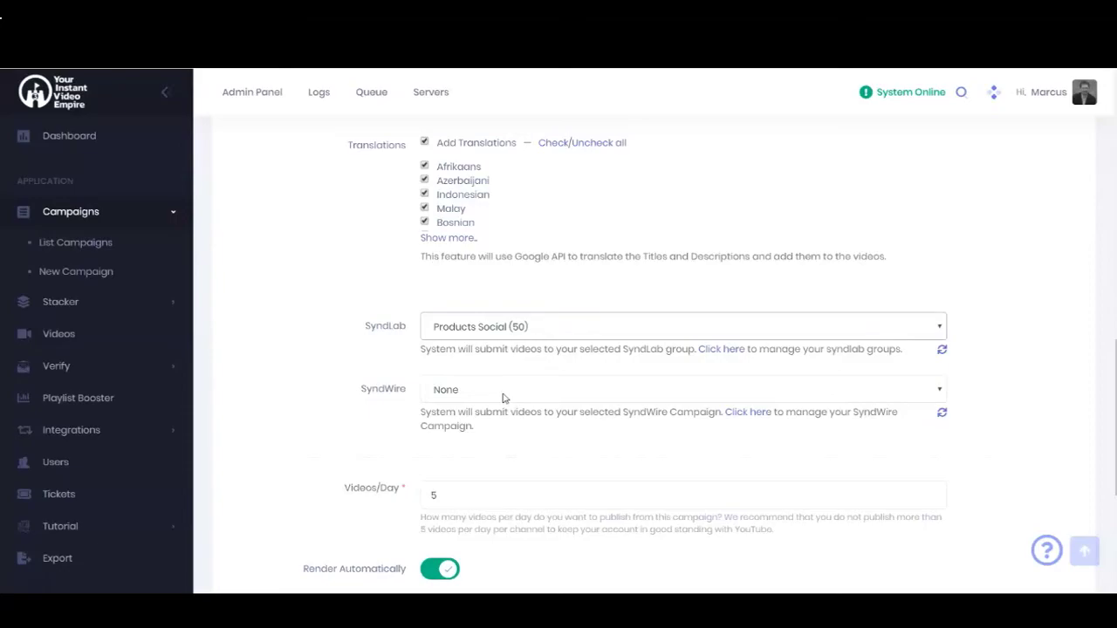
Review the schedule settings and try 50 as the number of videos per day.
{"action": "scroll", "coordinate": [499, 388], "scroll_direction": "down", "scroll_amount": 1}
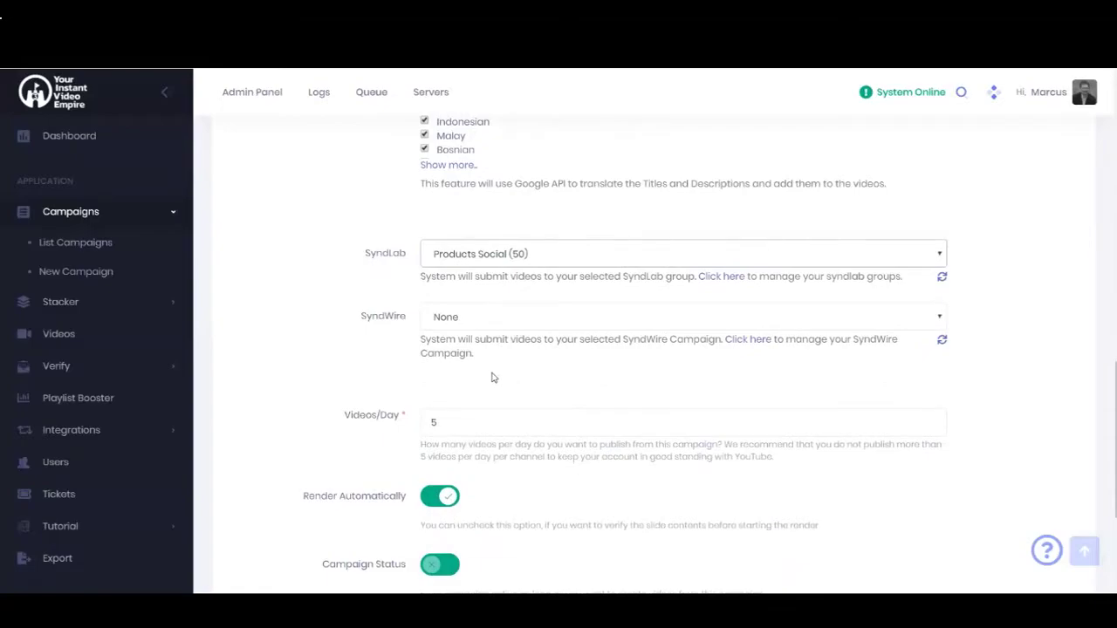
{"action": "scroll", "coordinate": [488, 387], "scroll_direction": "down", "scroll_amount": 2}
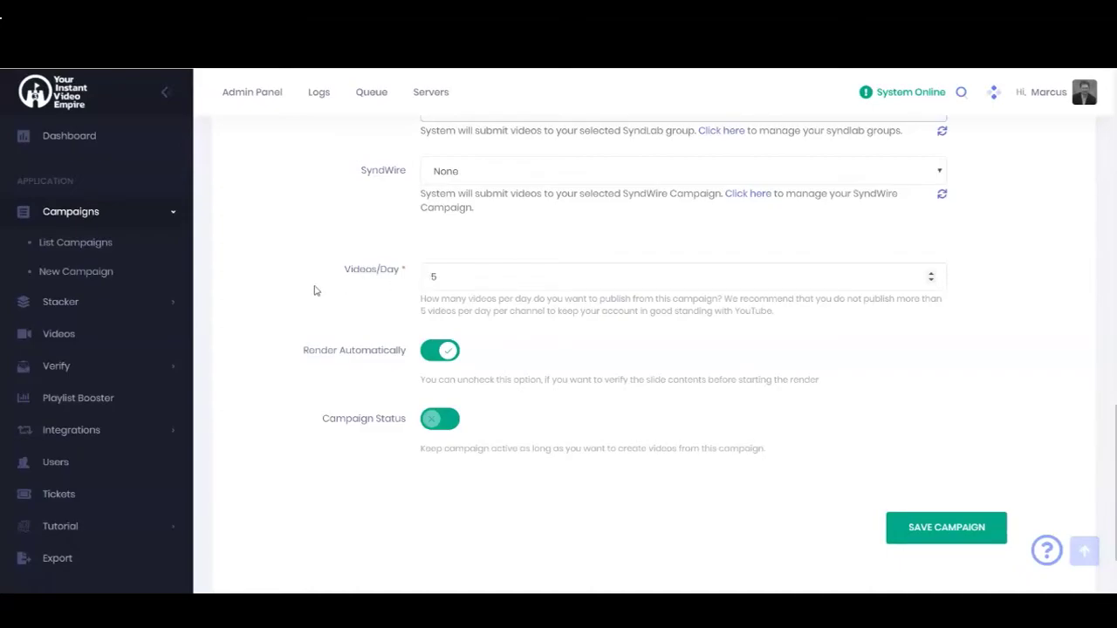
{"action": "scroll", "coordinate": [319, 309], "scroll_direction": "up", "scroll_amount": 10}
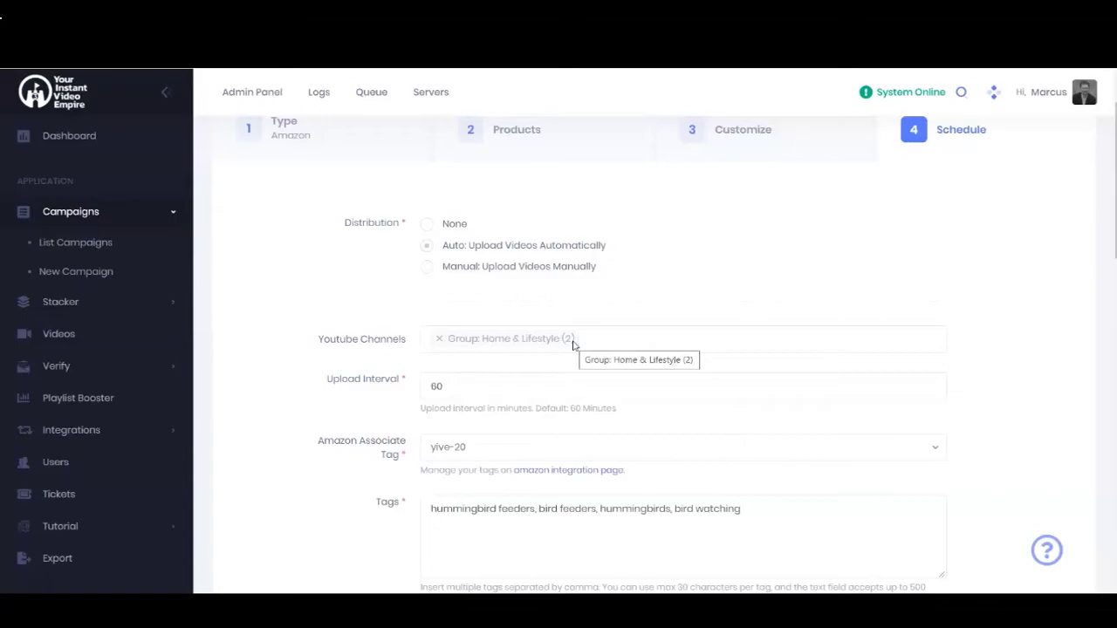
{"action": "scroll", "coordinate": [549, 346], "scroll_direction": "down", "scroll_amount": 5}
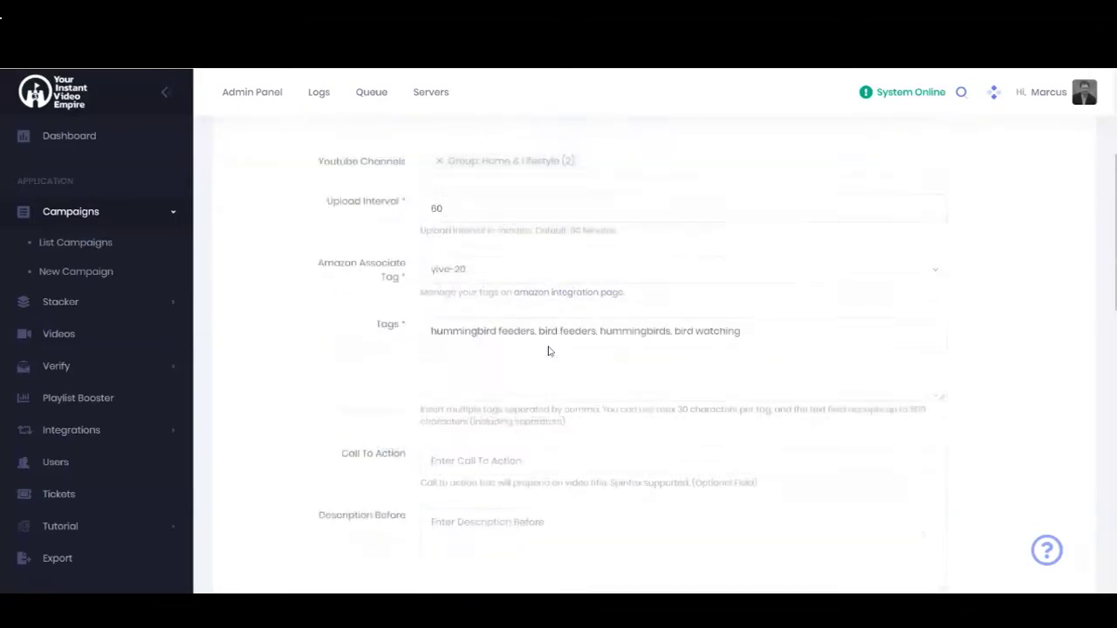
{"action": "scroll", "coordinate": [547, 346], "scroll_direction": "down", "scroll_amount": 8}
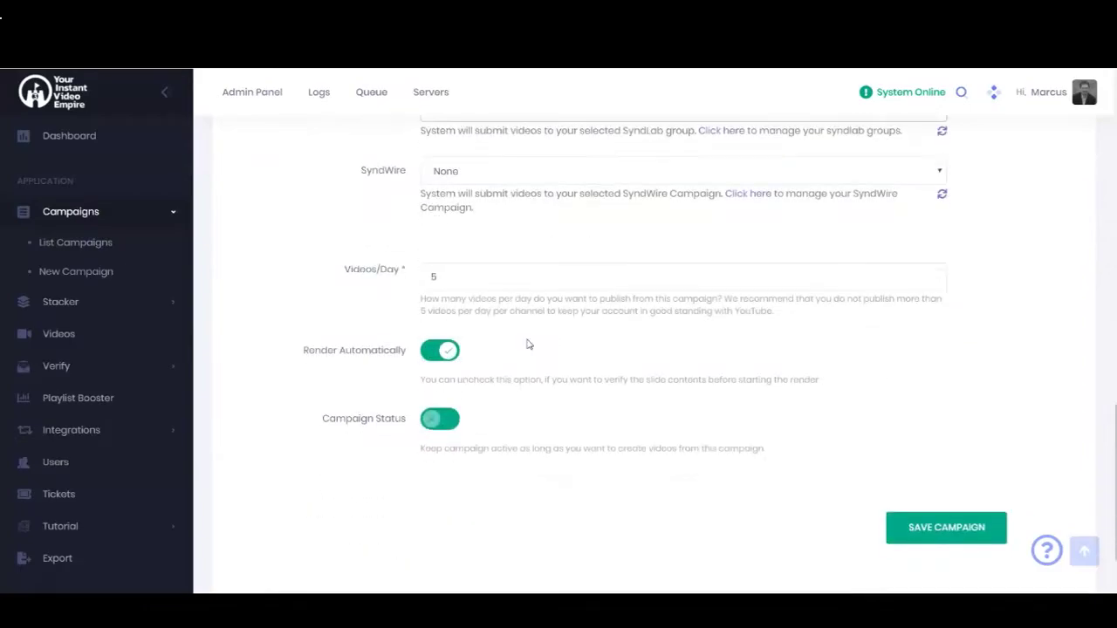
{"action": "left_click", "coordinate": [438, 278]}
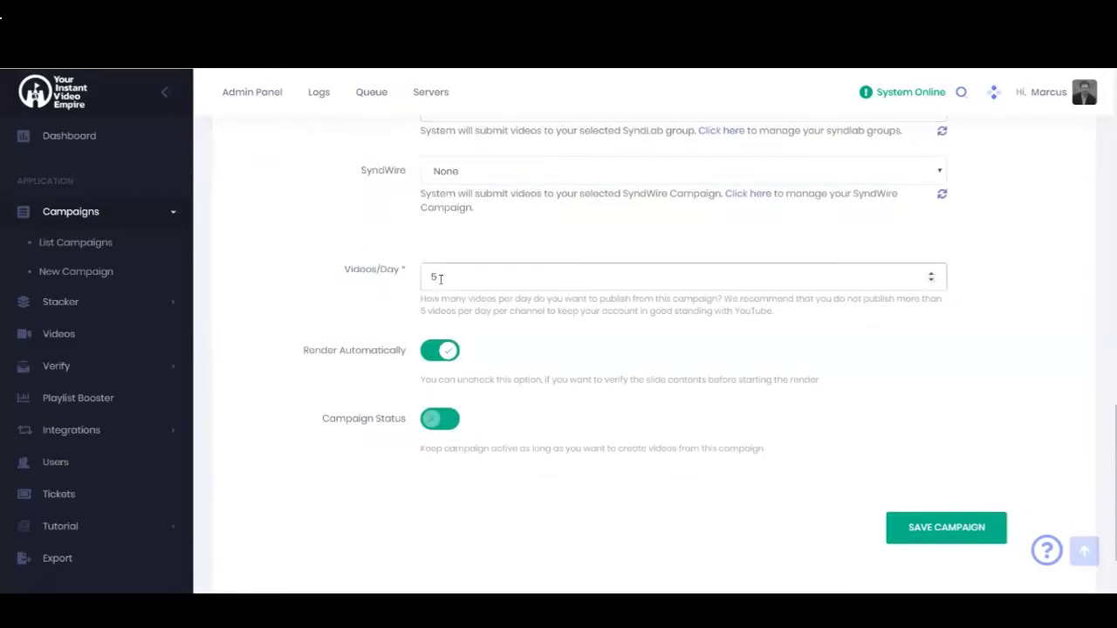
{"action": "type", "text": "0"}
{"action": "left_click", "coordinate": [475, 268]}
{"action": "key", "text": "BackSpace"}
{"action": "key", "text": "BackSpace"}
{"action": "type", "text": "6"}
{"action": "scroll", "coordinate": [509, 273], "scroll_direction": "up", "scroll_amount": 15}
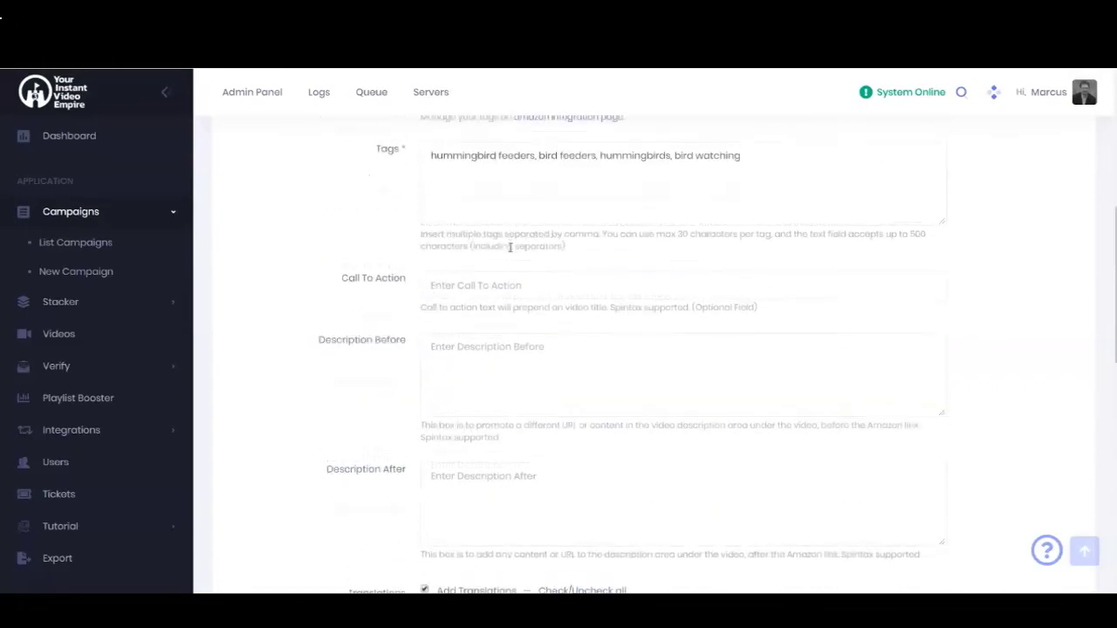
{"action": "scroll", "coordinate": [510, 250], "scroll_direction": "up", "scroll_amount": 2}
{"action": "scroll", "coordinate": [510, 251], "scroll_direction": "down", "scroll_amount": 18}
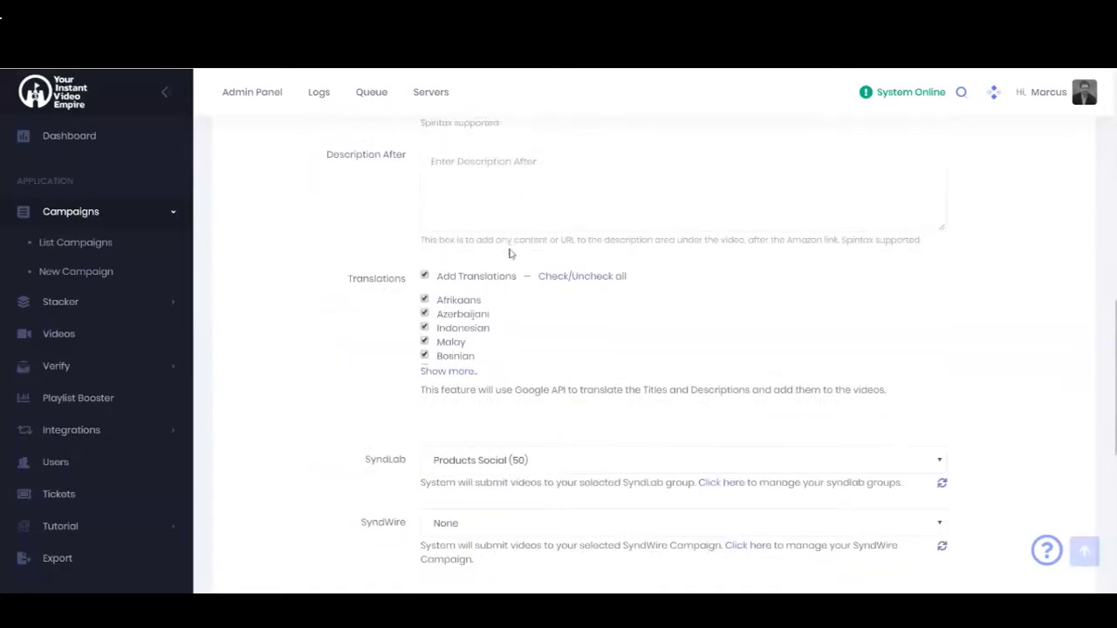
{"action": "left_click_drag", "start_coordinate": [460, 206], "coordinate": [401, 204]}
{"action": "type", "text": "50"}
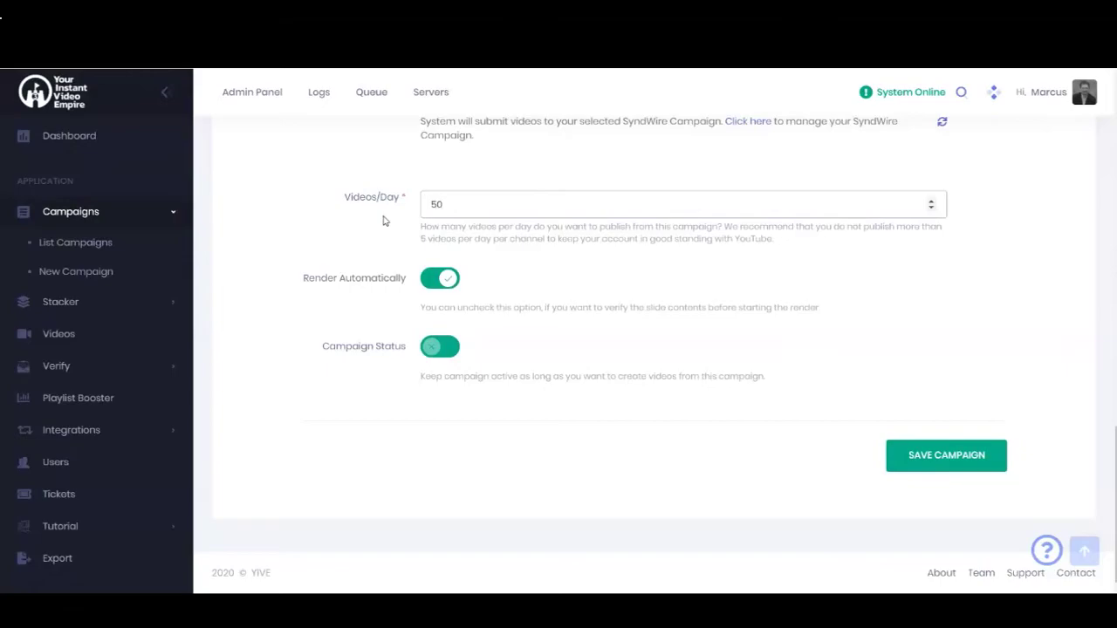
Set the number of videos published per day to 20.
{"action": "key", "text": "BackSpace"}
{"action": "type", "text": "2"}
{"action": "type", "text": "0"}
{"action": "left_click_drag", "start_coordinate": [398, 201], "coordinate": [343, 212]}
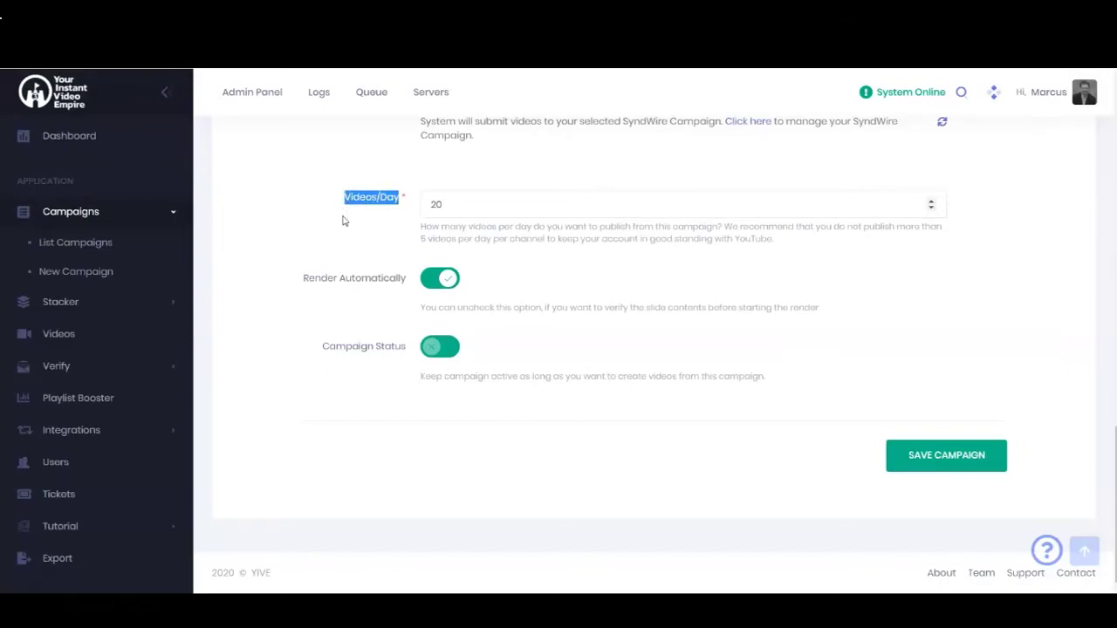
{"action": "left_click", "coordinate": [343, 221]}
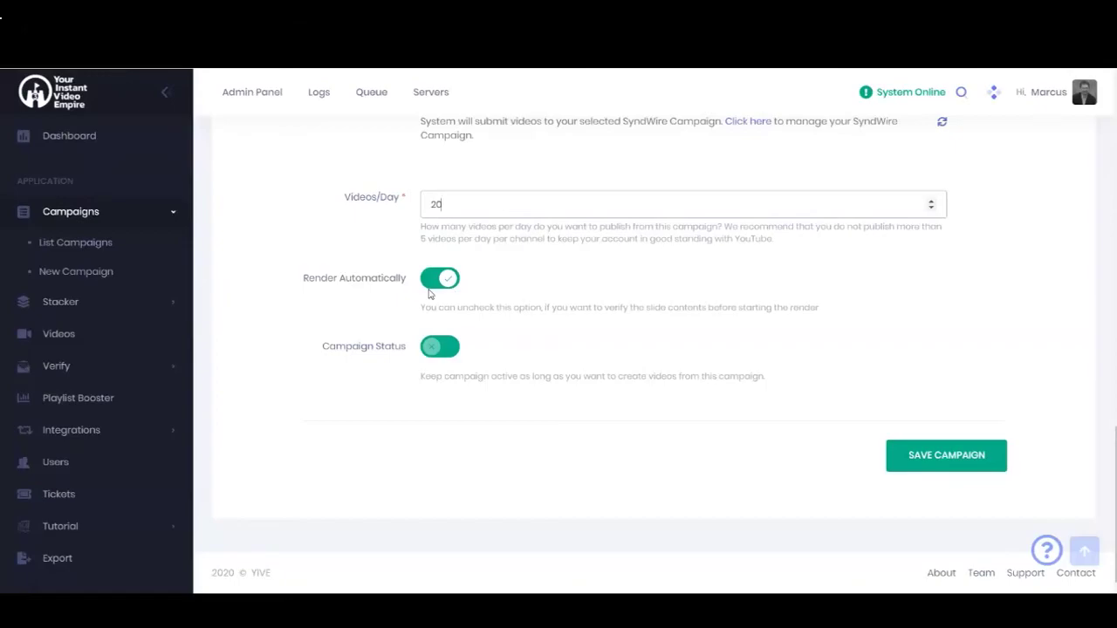
Review the schedule settings once more, then switch the campaign status on and back off.
{"action": "scroll", "coordinate": [534, 302], "scroll_direction": "up", "scroll_amount": 10}
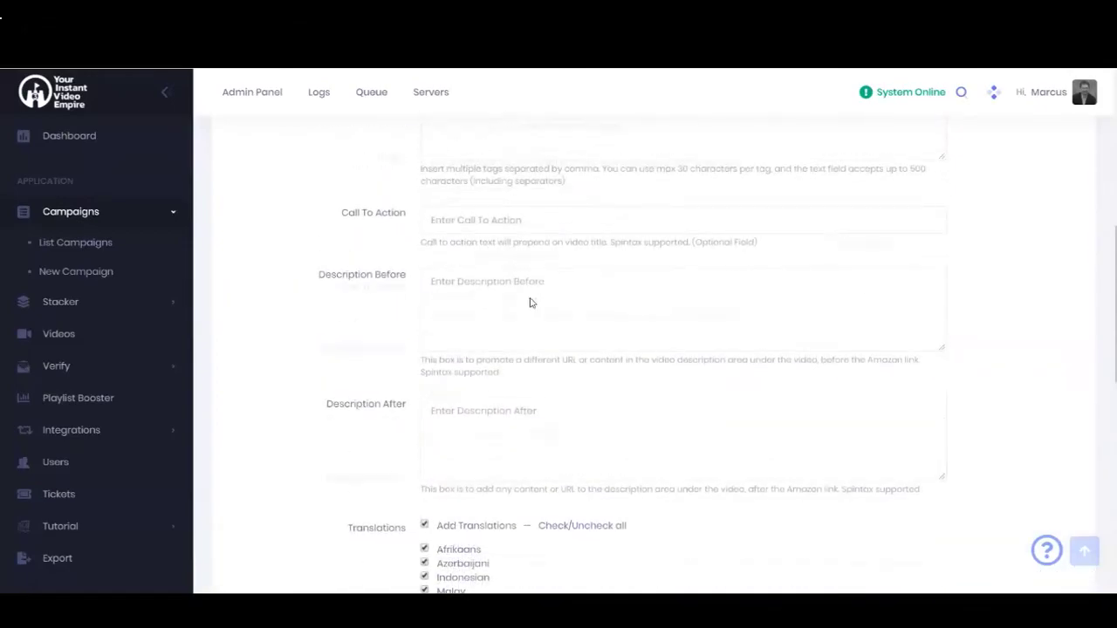
{"action": "scroll", "coordinate": [531, 302], "scroll_direction": "up", "scroll_amount": 3}
{"action": "scroll", "coordinate": [529, 299], "scroll_direction": "down", "scroll_amount": 15}
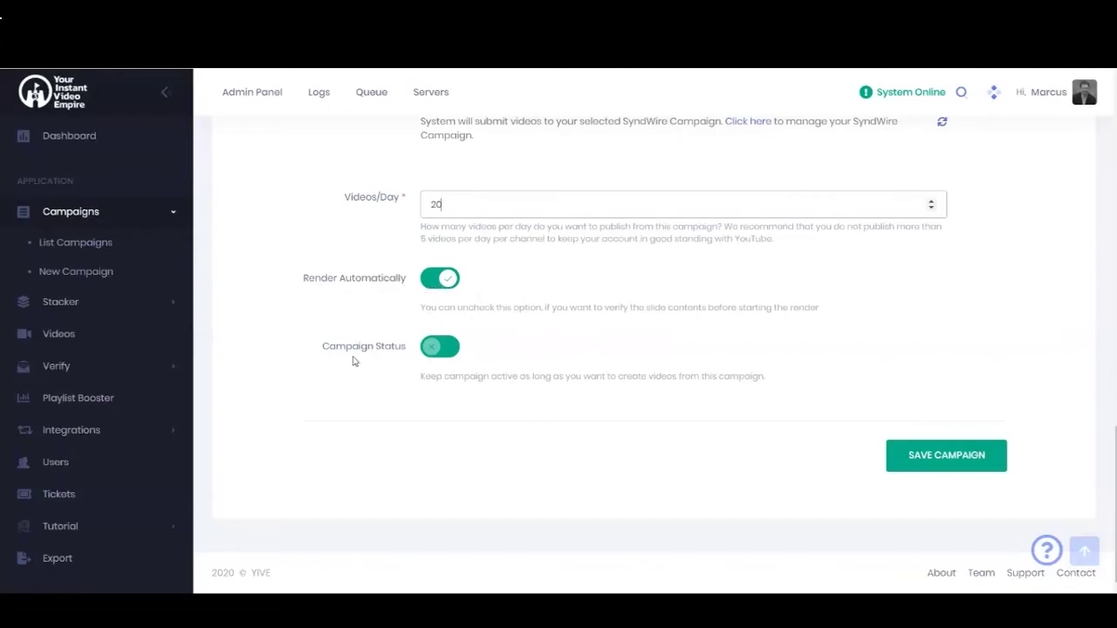
{"action": "left_click", "coordinate": [453, 350]}
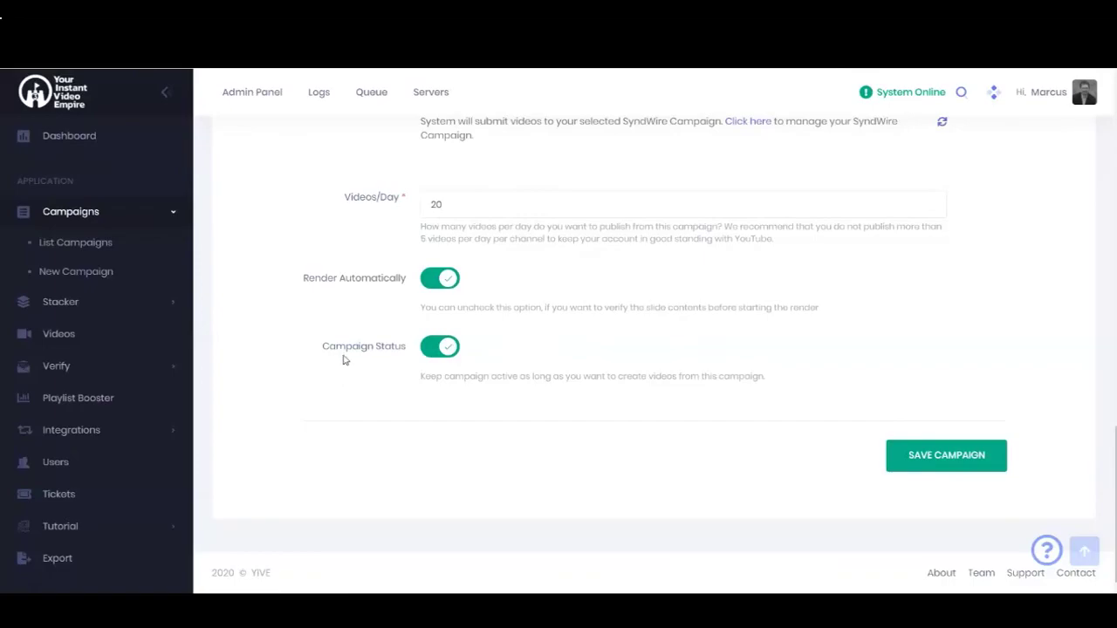
{"action": "left_click", "coordinate": [434, 352]}
{"action": "left_click", "coordinate": [443, 358]}
{"action": "left_click", "coordinate": [436, 351]}
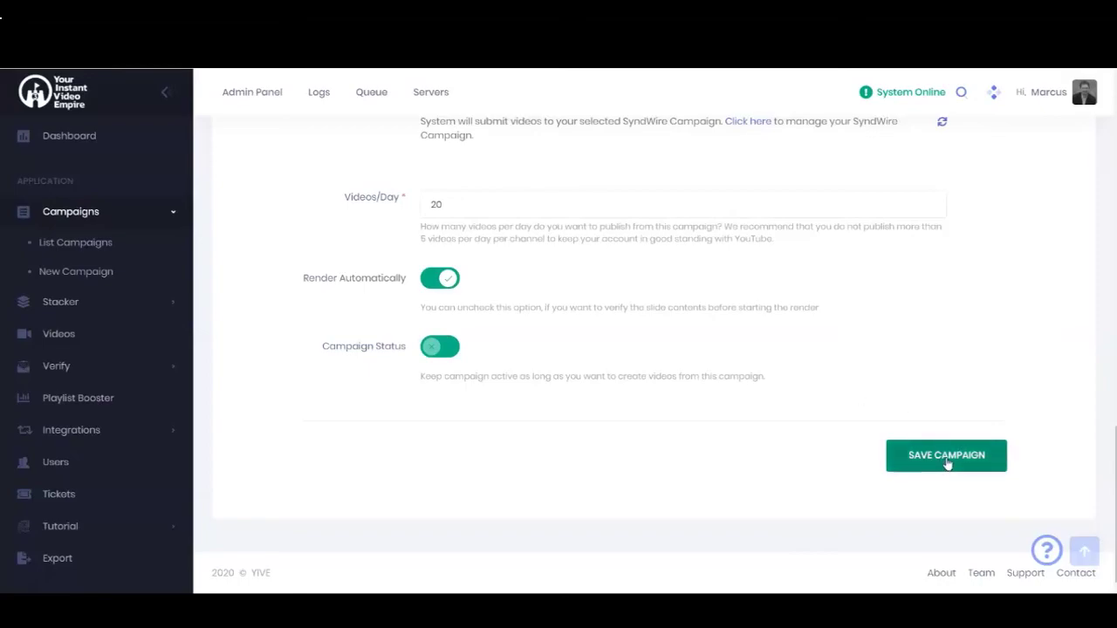
{"action": "left_click", "coordinate": [456, 349]}
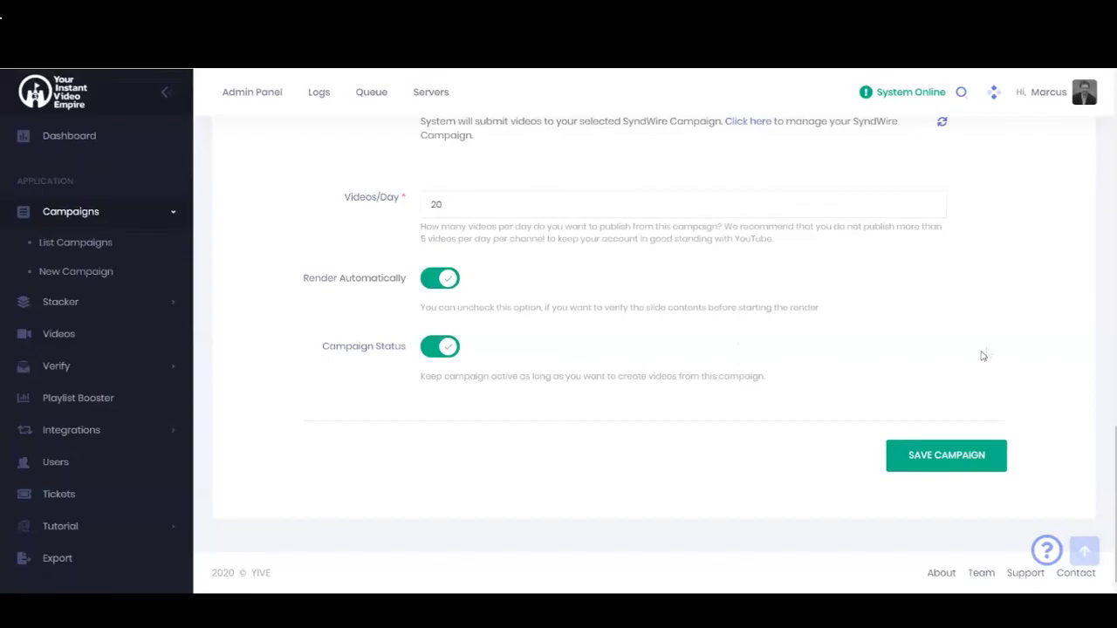
{"action": "scroll", "coordinate": [914, 342], "scroll_direction": "up", "scroll_amount": 10}
{"action": "scroll", "coordinate": [914, 343], "scroll_direction": "up", "scroll_amount": 3}
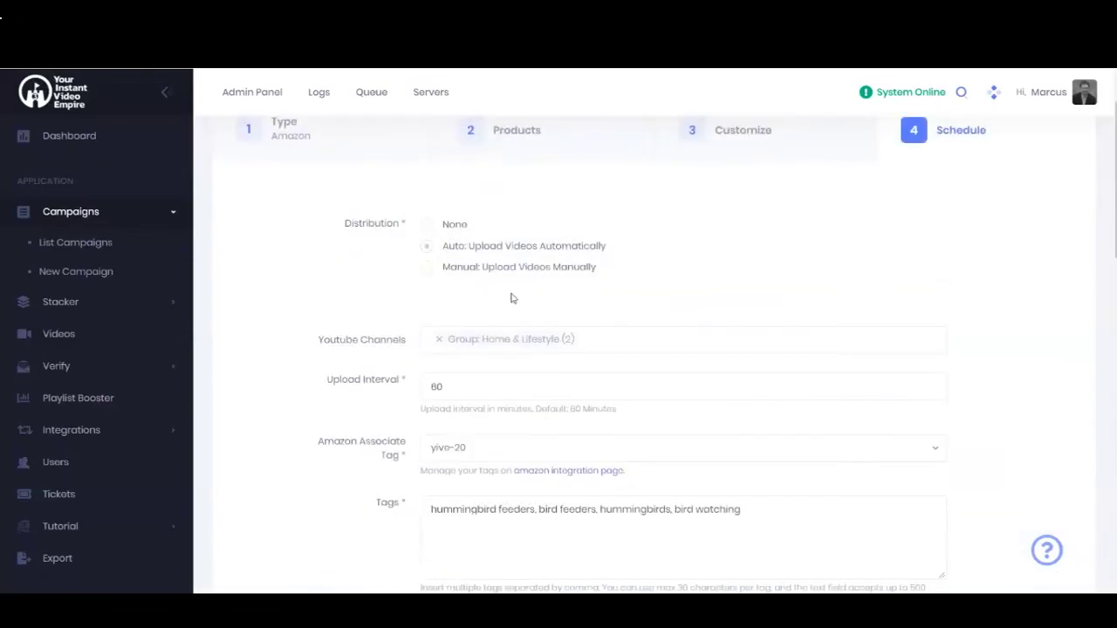
{"action": "scroll", "coordinate": [664, 340], "scroll_direction": "down", "scroll_amount": 12}
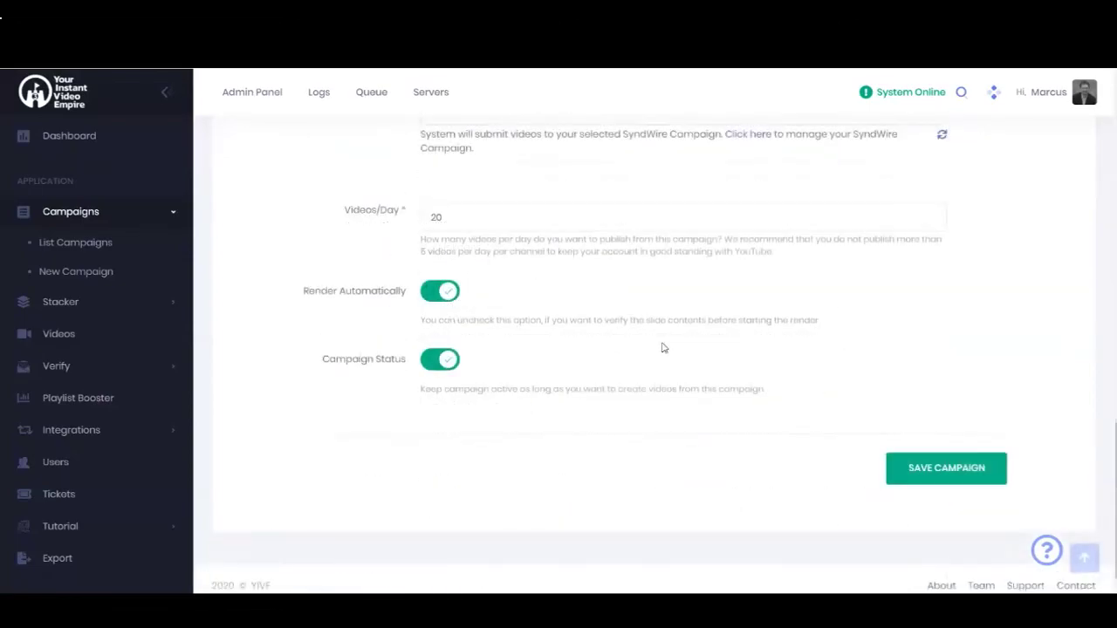
{"action": "left_click", "coordinate": [434, 353]}
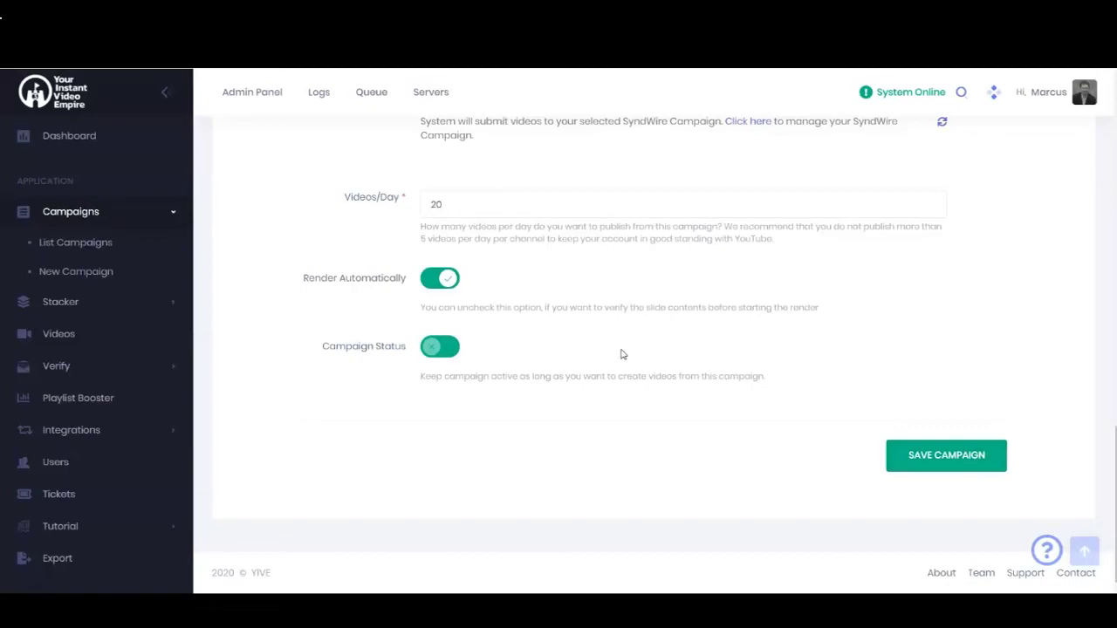
Check the schedule settings and switch the campaign status on to make the Hummingbird Feeder campaign active.
{"action": "scroll", "coordinate": [623, 354], "scroll_direction": "up", "scroll_amount": 15}
{"action": "scroll", "coordinate": [534, 336], "scroll_direction": "down", "scroll_amount": 2}
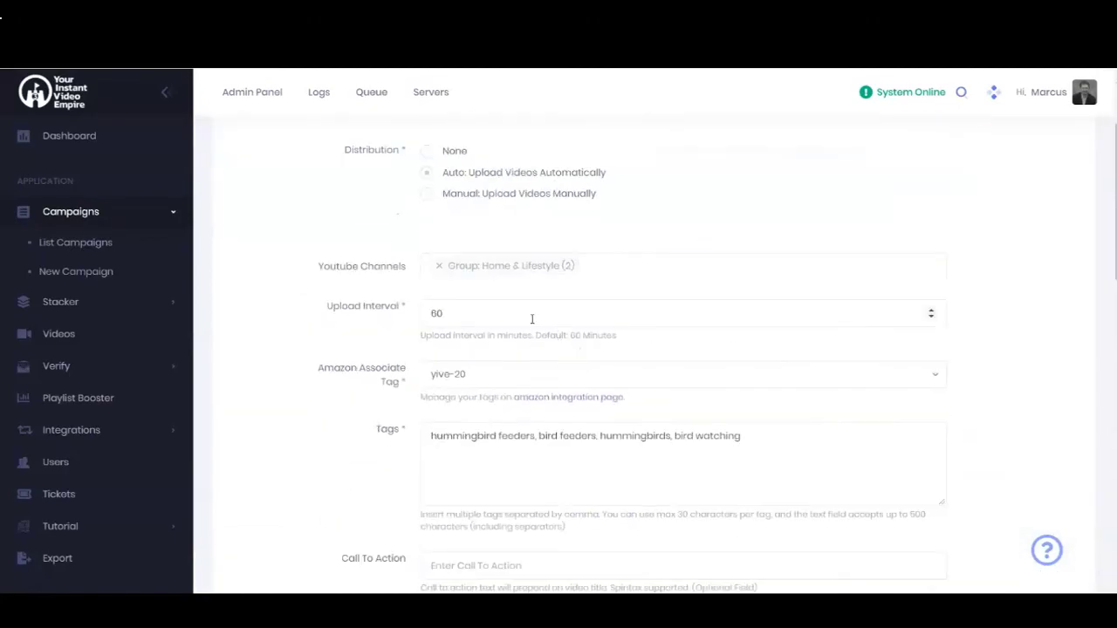
{"action": "scroll", "coordinate": [549, 301], "scroll_direction": "down", "scroll_amount": 12}
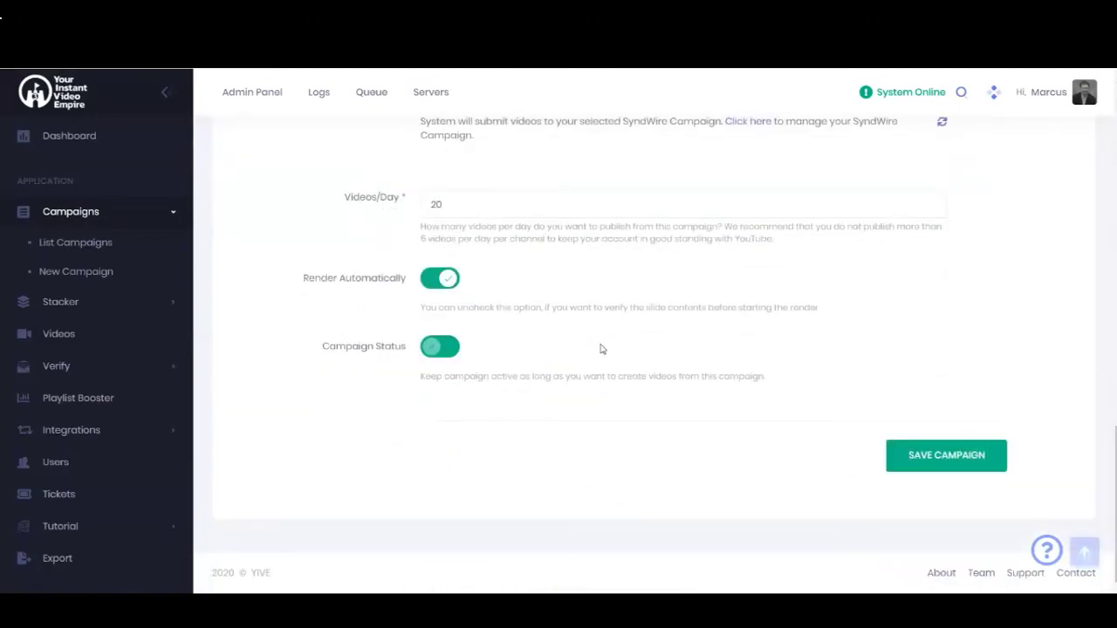
{"action": "left_click", "coordinate": [445, 351]}
{"action": "left_click", "coordinate": [908, 469]}
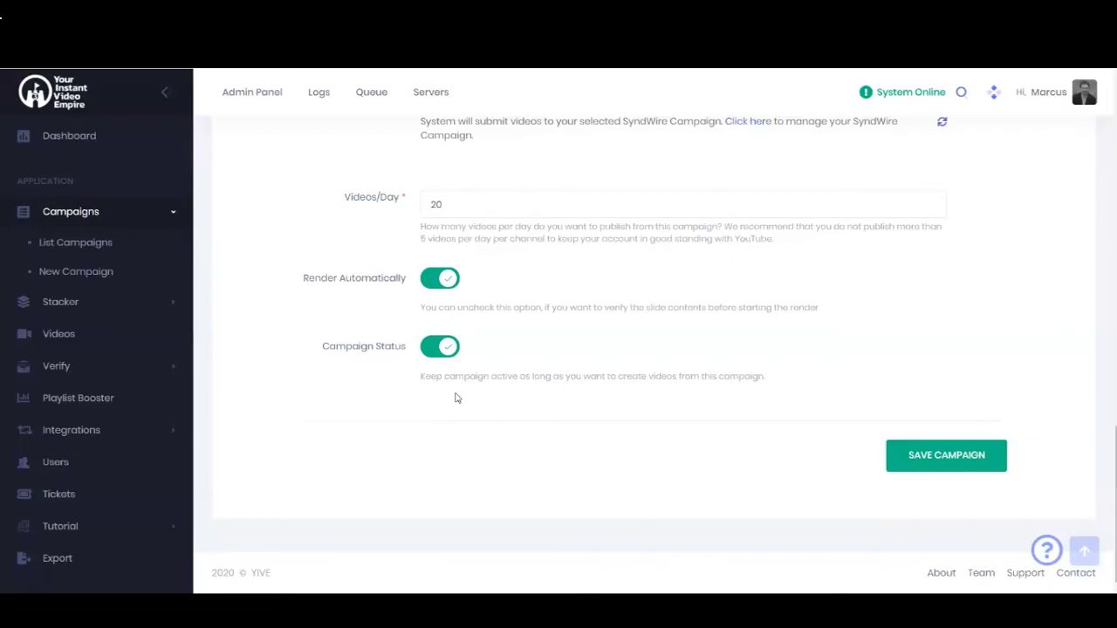
Review the campaign's full schedule setup, from the distribution method through translations and syndication to the campaign status.
{"action": "scroll", "coordinate": [597, 407], "scroll_direction": "up", "scroll_amount": 10}
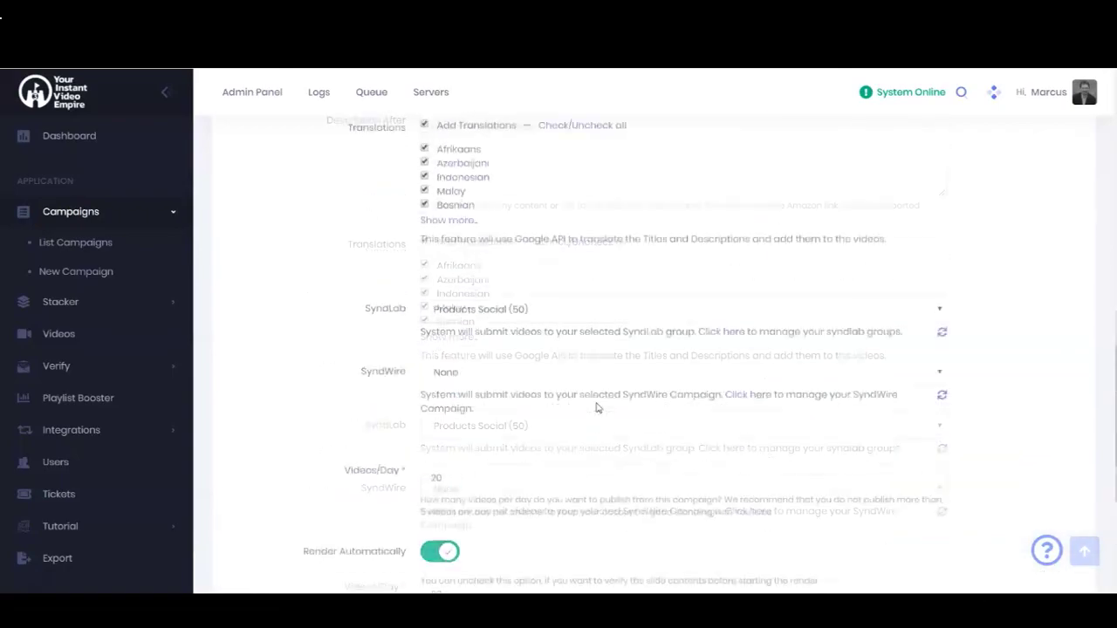
{"action": "scroll", "coordinate": [597, 407], "scroll_direction": "up", "scroll_amount": 2}
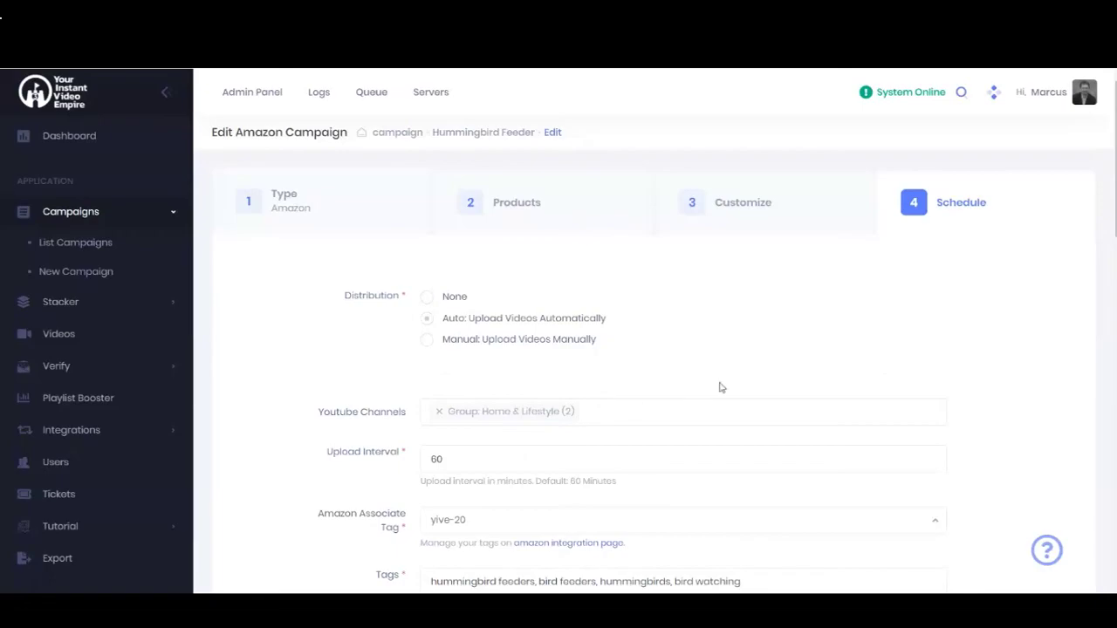
{"action": "scroll", "coordinate": [802, 356], "scroll_direction": "down", "scroll_amount": 12}
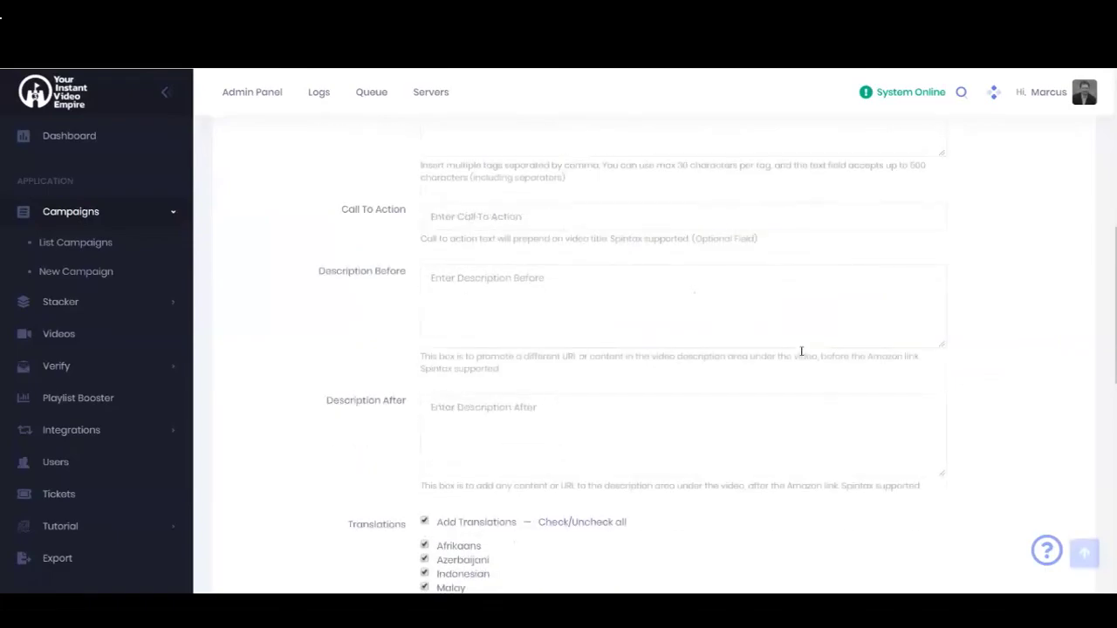
{"action": "scroll", "coordinate": [802, 356], "scroll_direction": "down", "scroll_amount": 1}
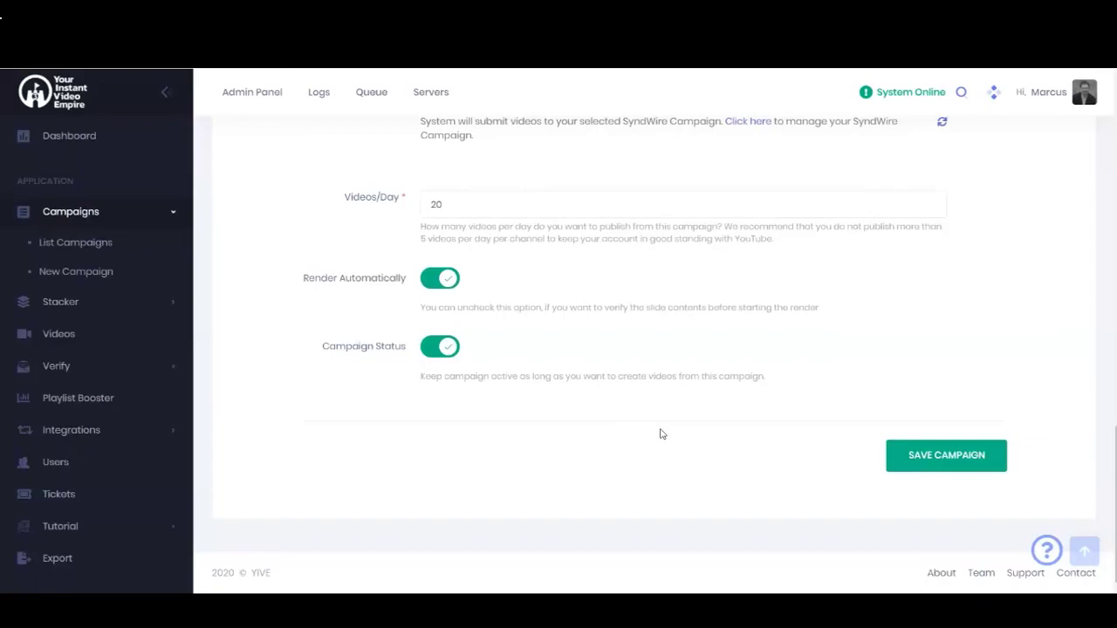
{"action": "scroll", "coordinate": [660, 434], "scroll_direction": "up", "scroll_amount": 15}
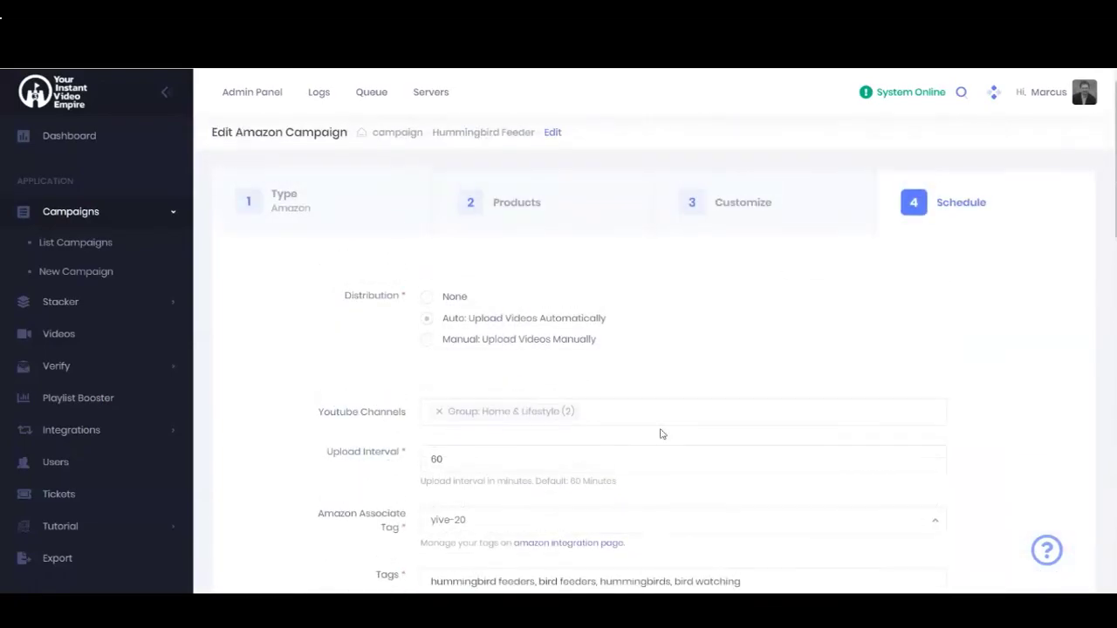
{"action": "scroll", "coordinate": [660, 433], "scroll_direction": "down", "scroll_amount": 15}
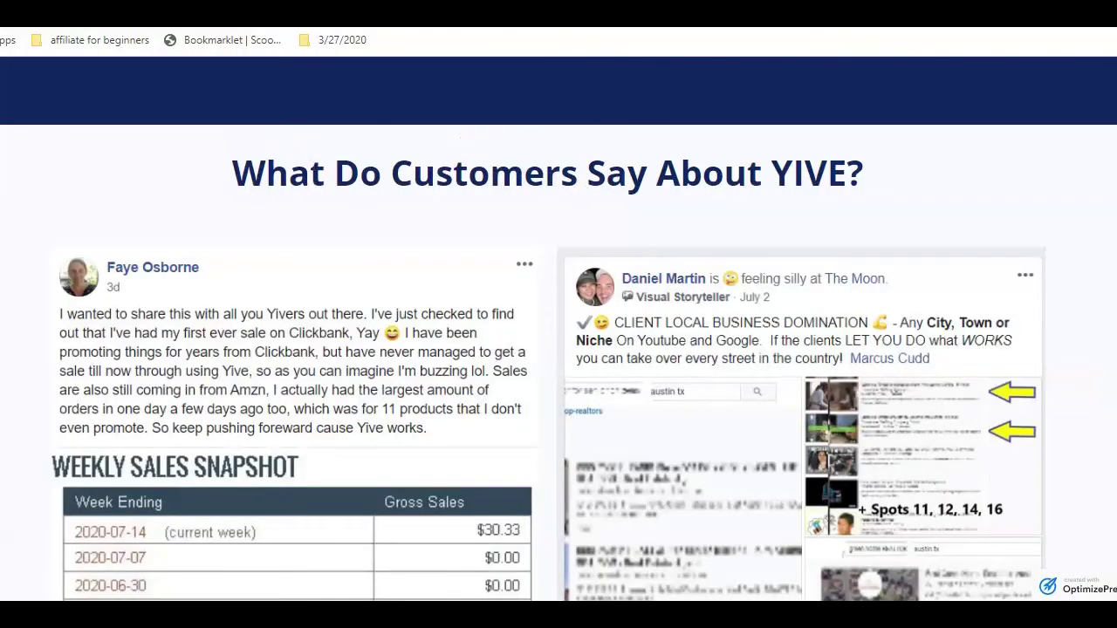
Read through the customer testimonials and sales snapshots on the YIVE sales page.
{"action": "scroll", "coordinate": [558, 360], "scroll_direction": "down", "scroll_amount": 3}
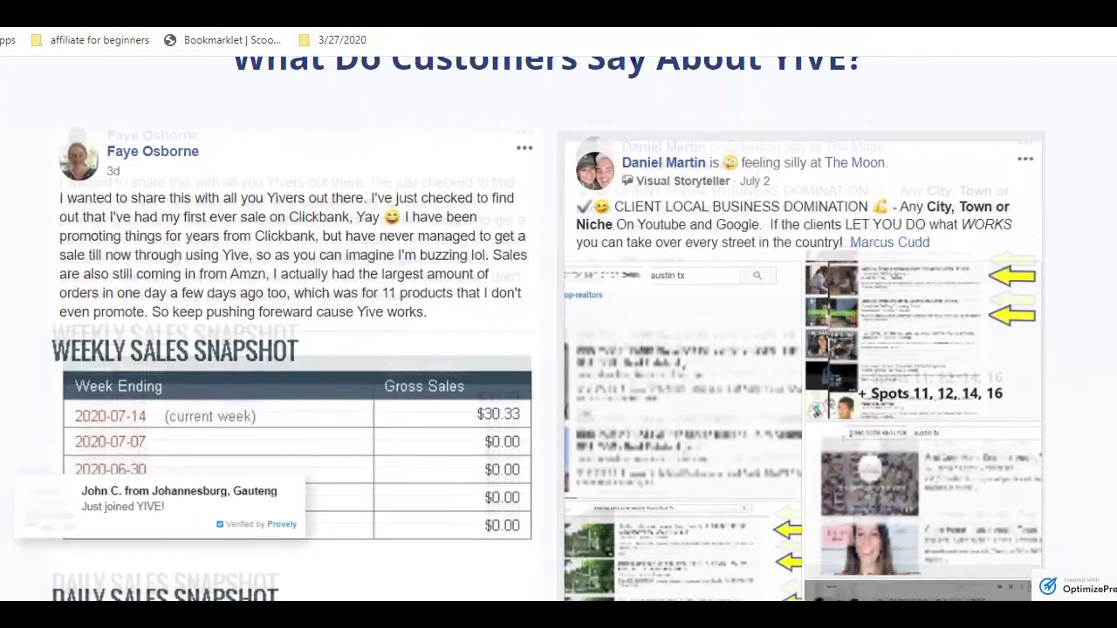
{"action": "scroll", "coordinate": [559, 359], "scroll_direction": "down", "scroll_amount": 5}
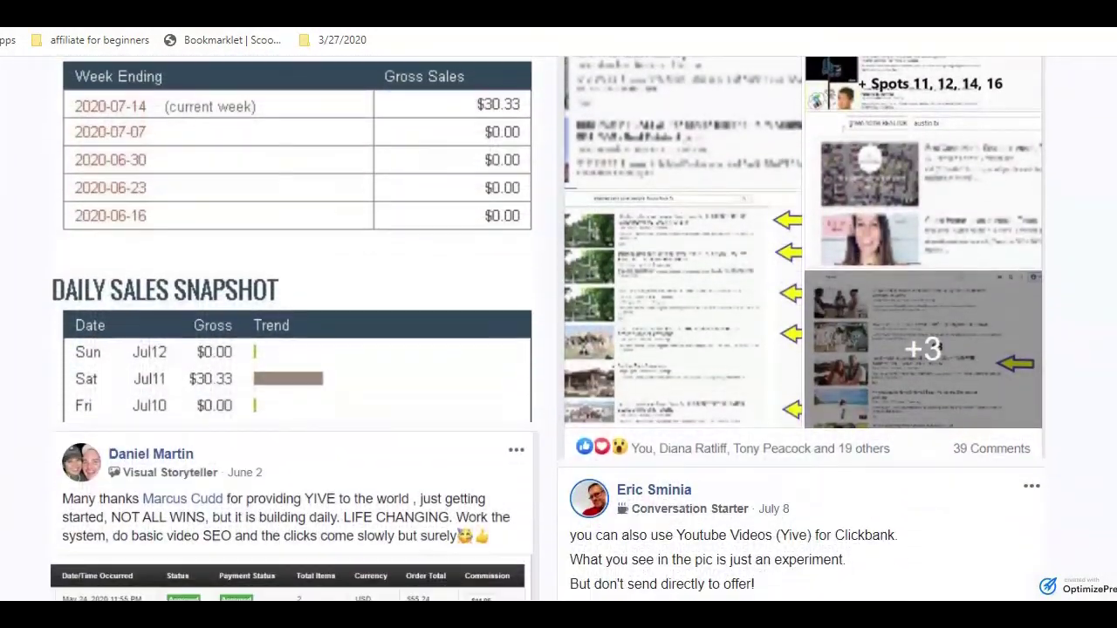
{"action": "scroll", "coordinate": [559, 360], "scroll_direction": "down", "scroll_amount": 6}
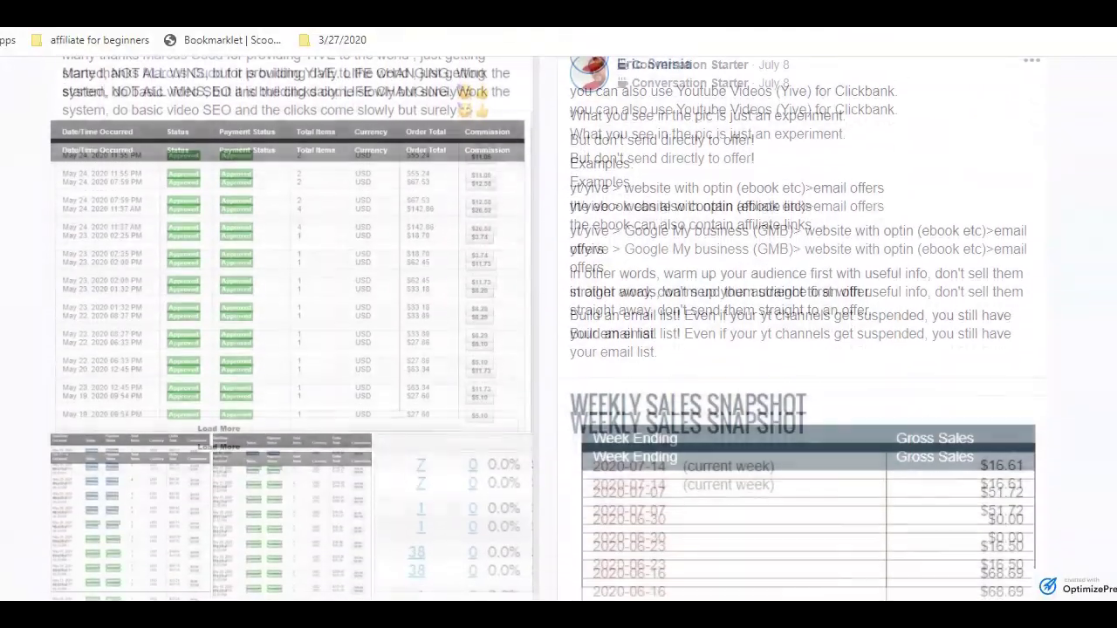
{"action": "scroll", "coordinate": [558, 359], "scroll_direction": "down", "scroll_amount": 6}
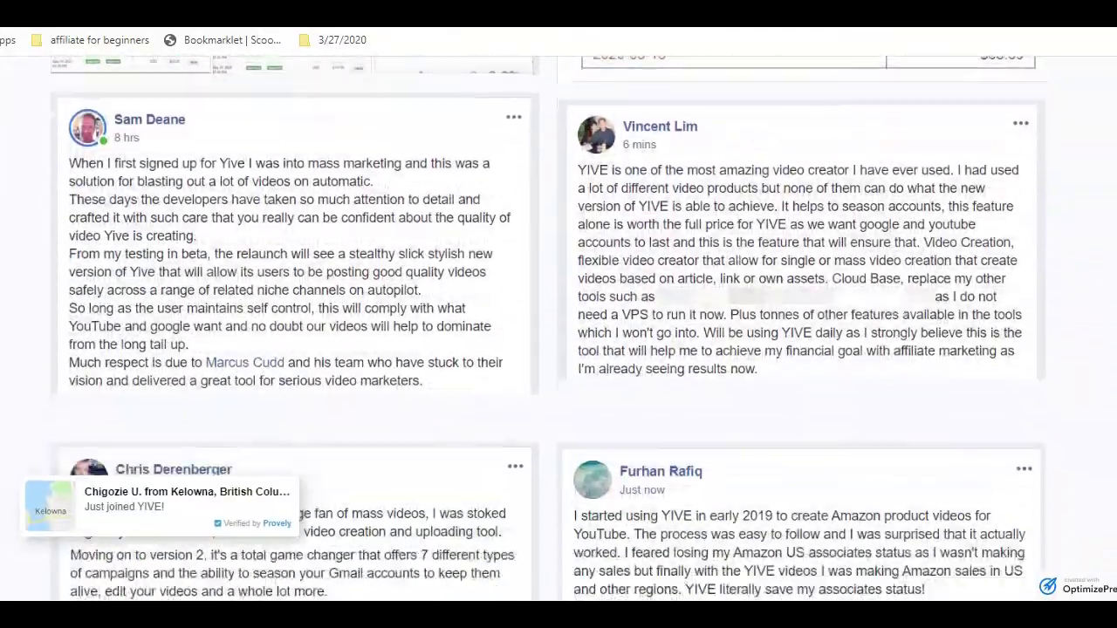
{"action": "scroll", "coordinate": [558, 359], "scroll_direction": "down", "scroll_amount": 6}
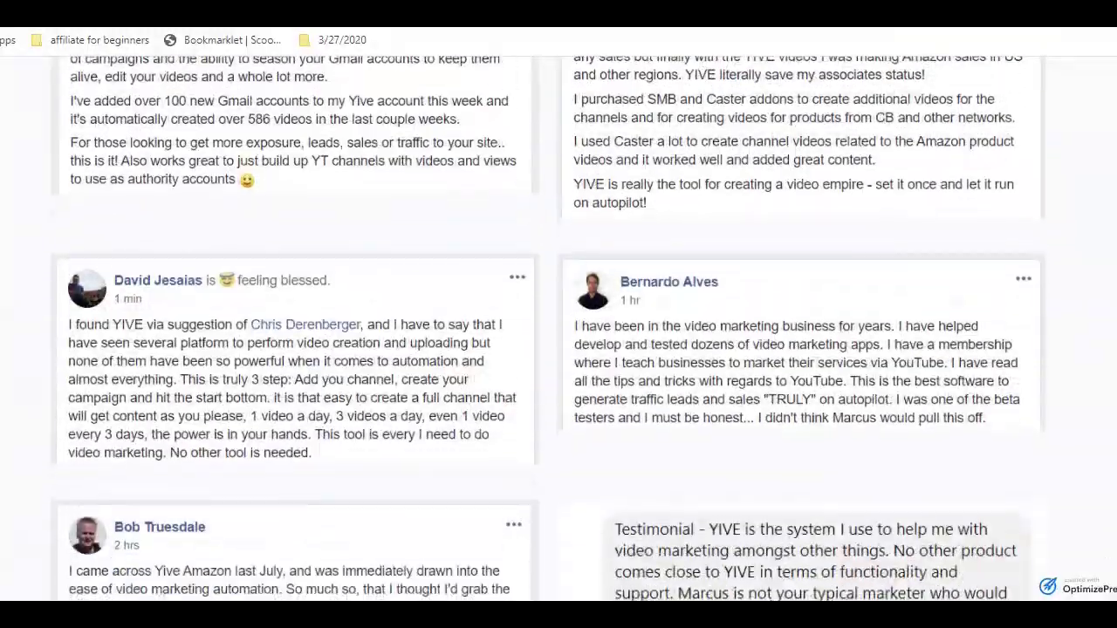
{"action": "scroll", "coordinate": [558, 360], "scroll_direction": "down", "scroll_amount": 2}
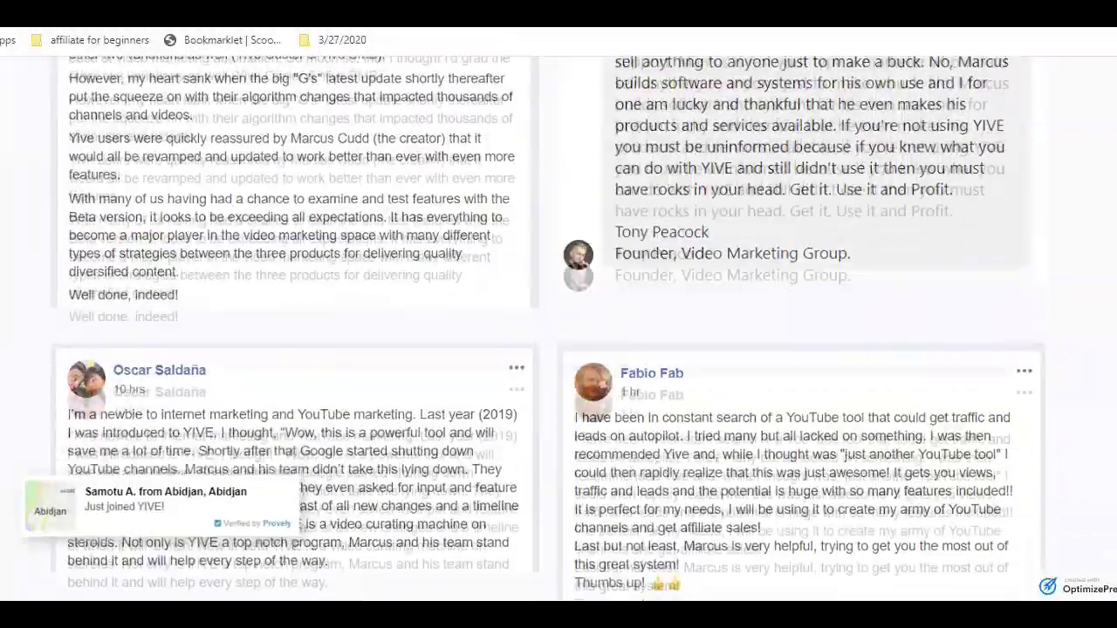